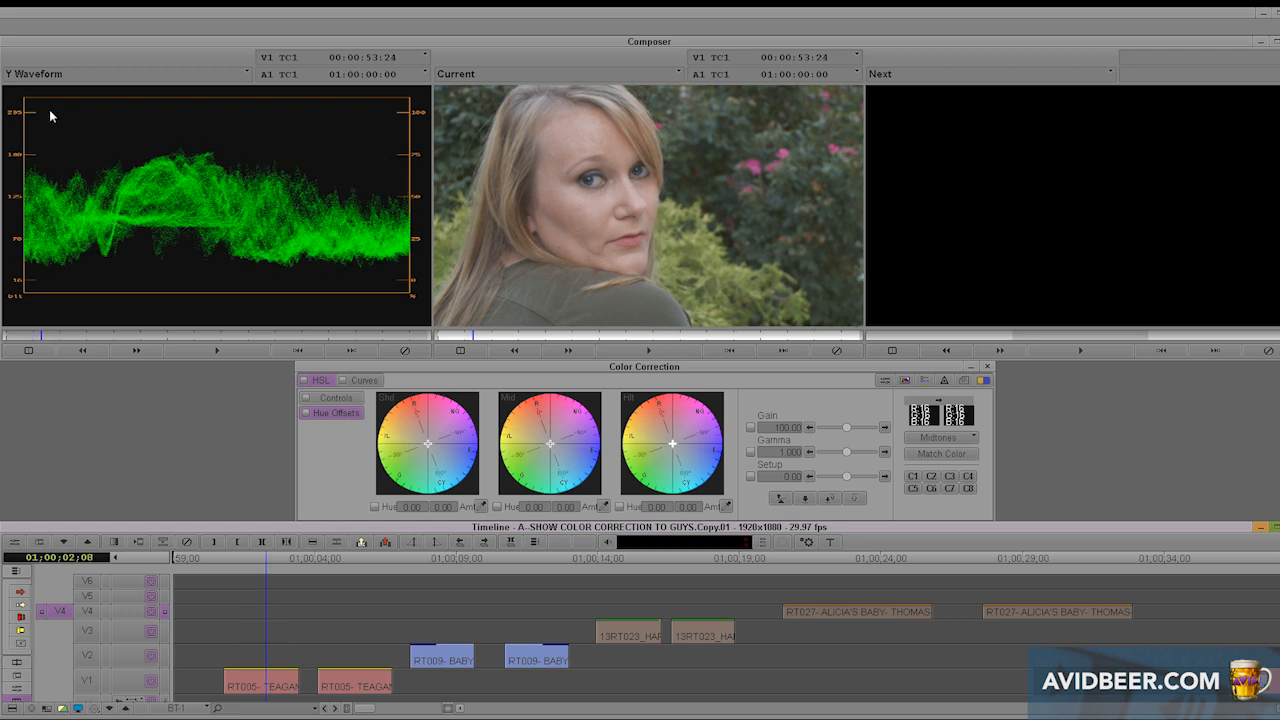
With the Y Waveform scope displayed, apply Auto Balance and Auto Contrast from the color curves to the woman's shot
{"action": "left_click", "coordinate": [57, 76]}
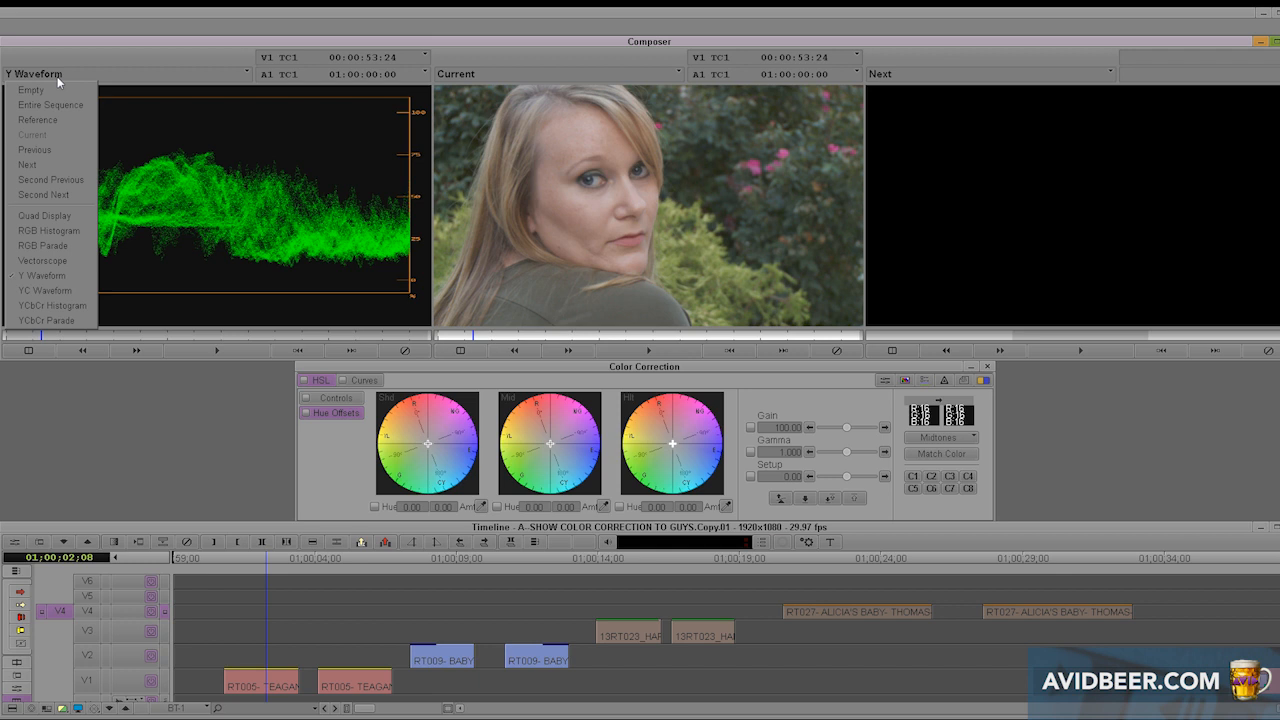
{"action": "left_click", "coordinate": [70, 276]}
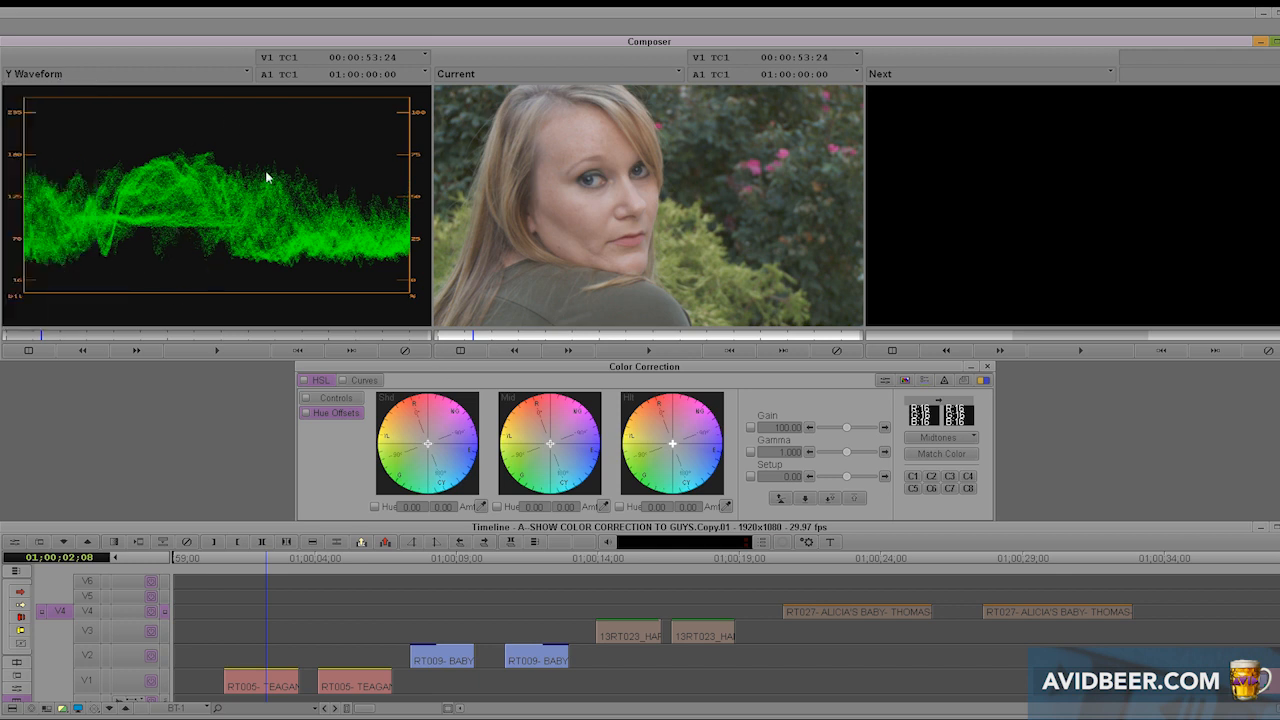
{"action": "left_click", "coordinate": [362, 381]}
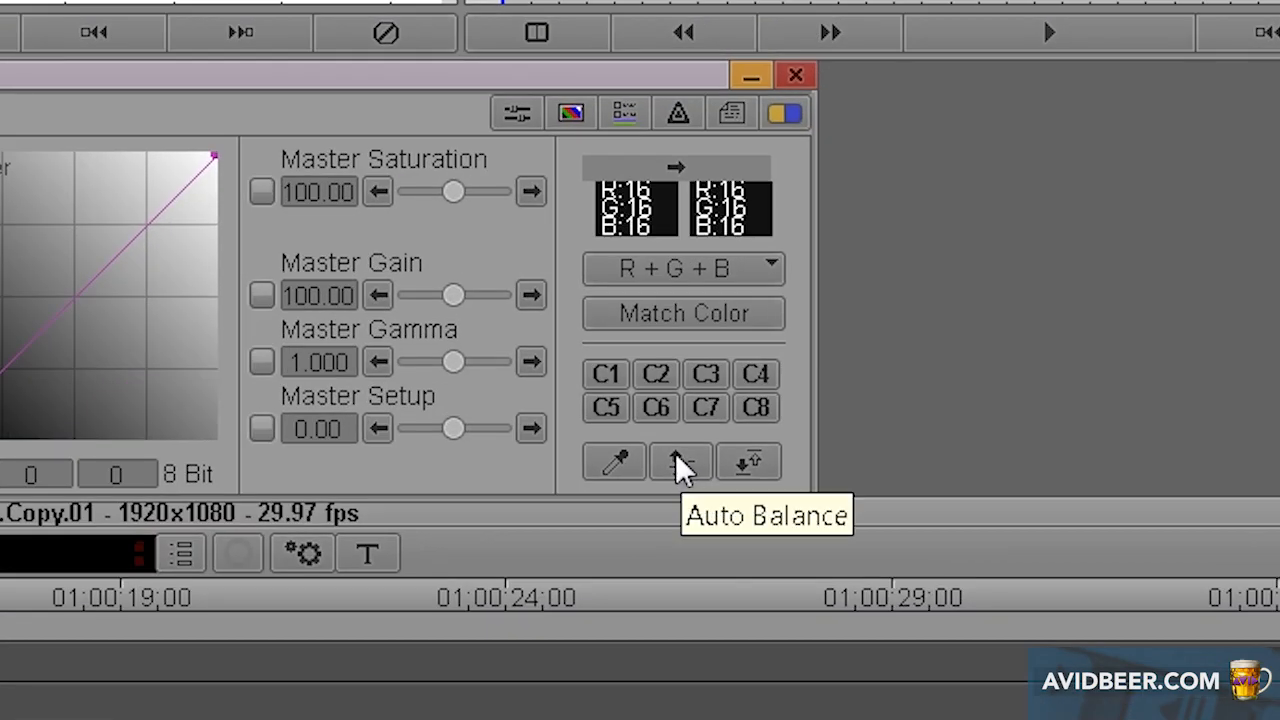
{"action": "left_click", "coordinate": [945, 508]}
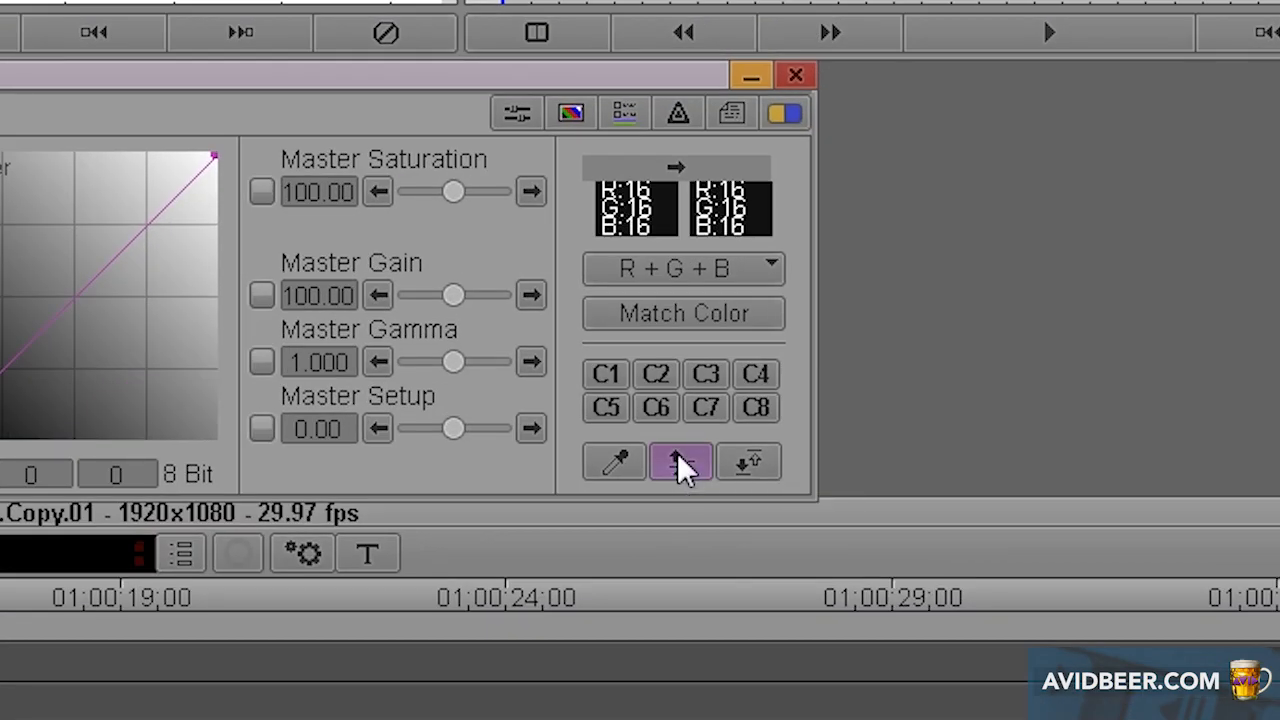
{"action": "left_click", "coordinate": [757, 461]}
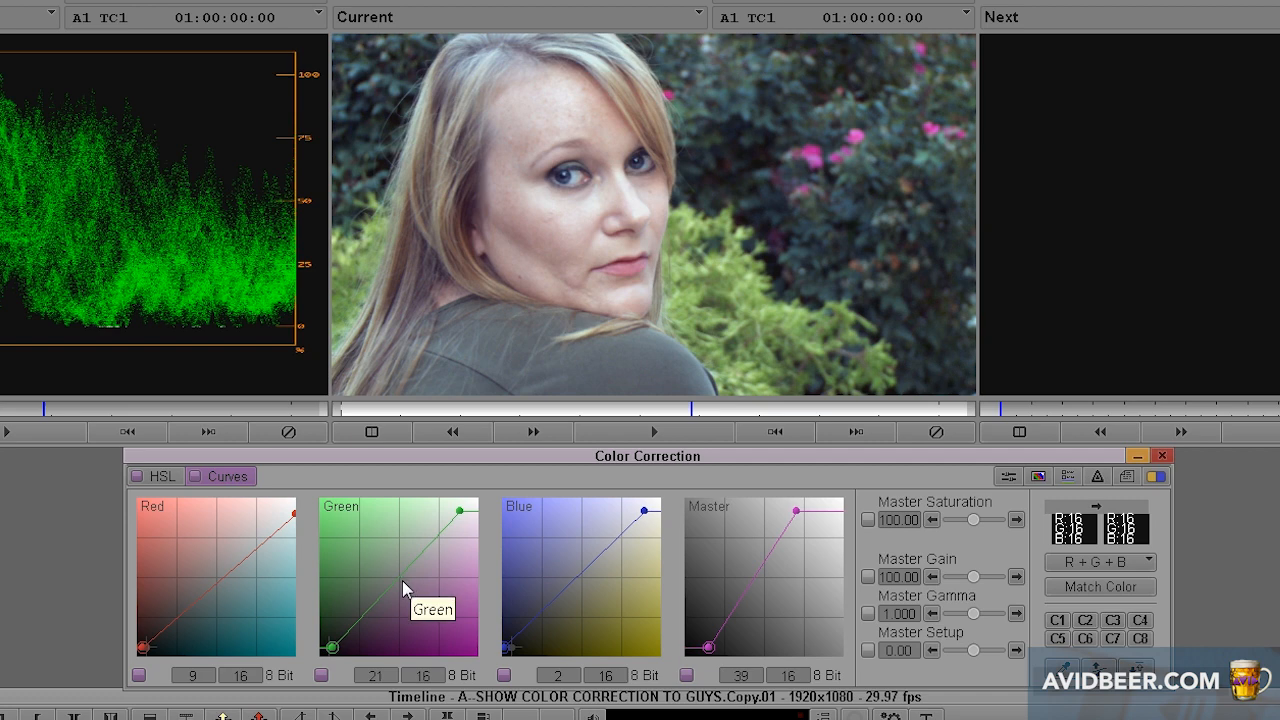
Add a midpoint to the green curve and pull it slightly toward magenta to warm the woman's skin tone
{"action": "left_click", "coordinate": [398, 580]}
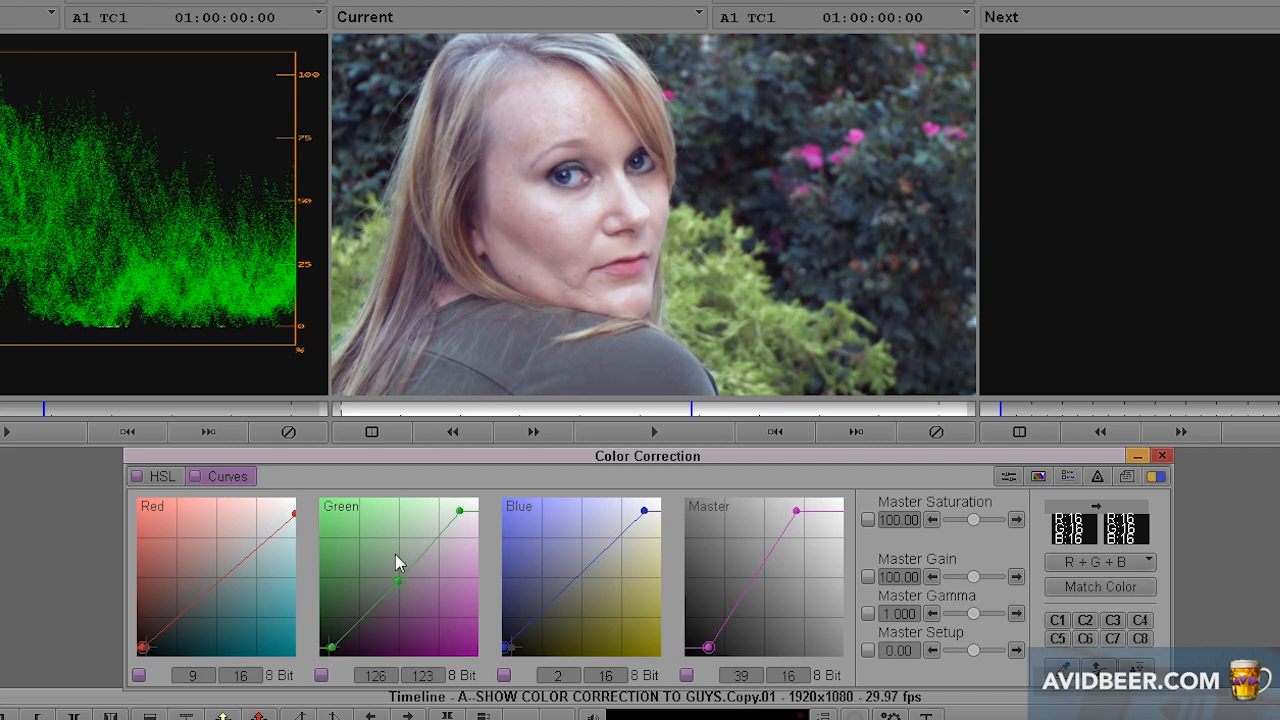
{"action": "mouse_move", "coordinate": [398, 592]}
{"action": "left_mouse_down"}
{"action": "mouse_move", "coordinate": [374, 577]}
{"action": "mouse_move", "coordinate": [410, 599]}
{"action": "mouse_move", "coordinate": [403, 587]}
{"action": "left_mouse_up"}
In the HSL controls, raise saturation to 144, set contrast to 1.33 and reduce brightness slightly
{"action": "left_click", "coordinate": [163, 477]}
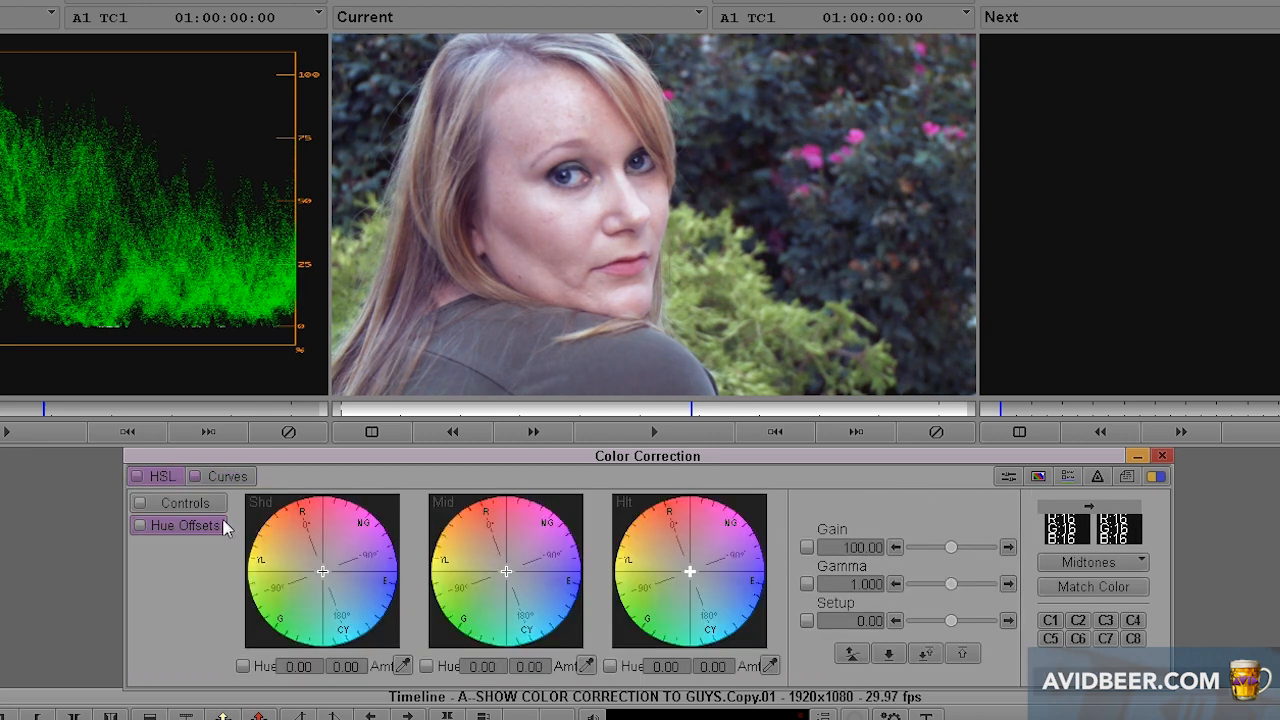
{"action": "left_click", "coordinate": [195, 506]}
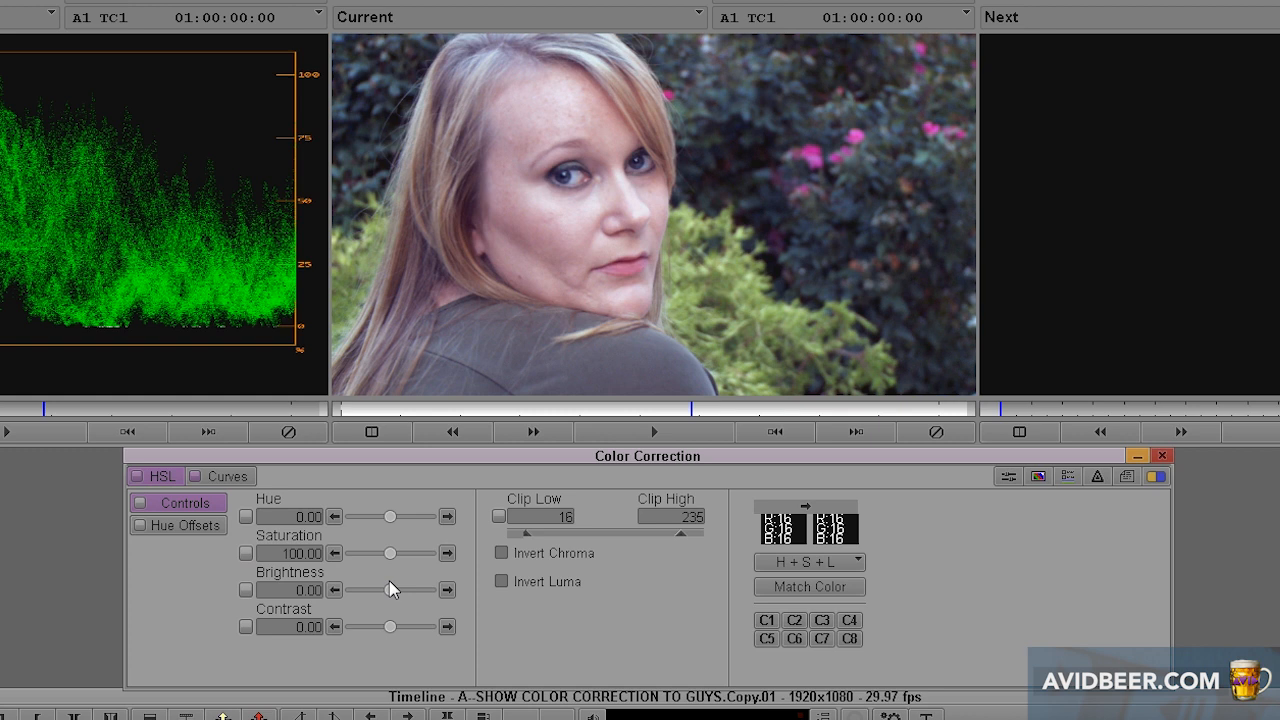
{"action": "left_click_drag", "start_coordinate": [390, 559], "coordinate": [407, 548]}
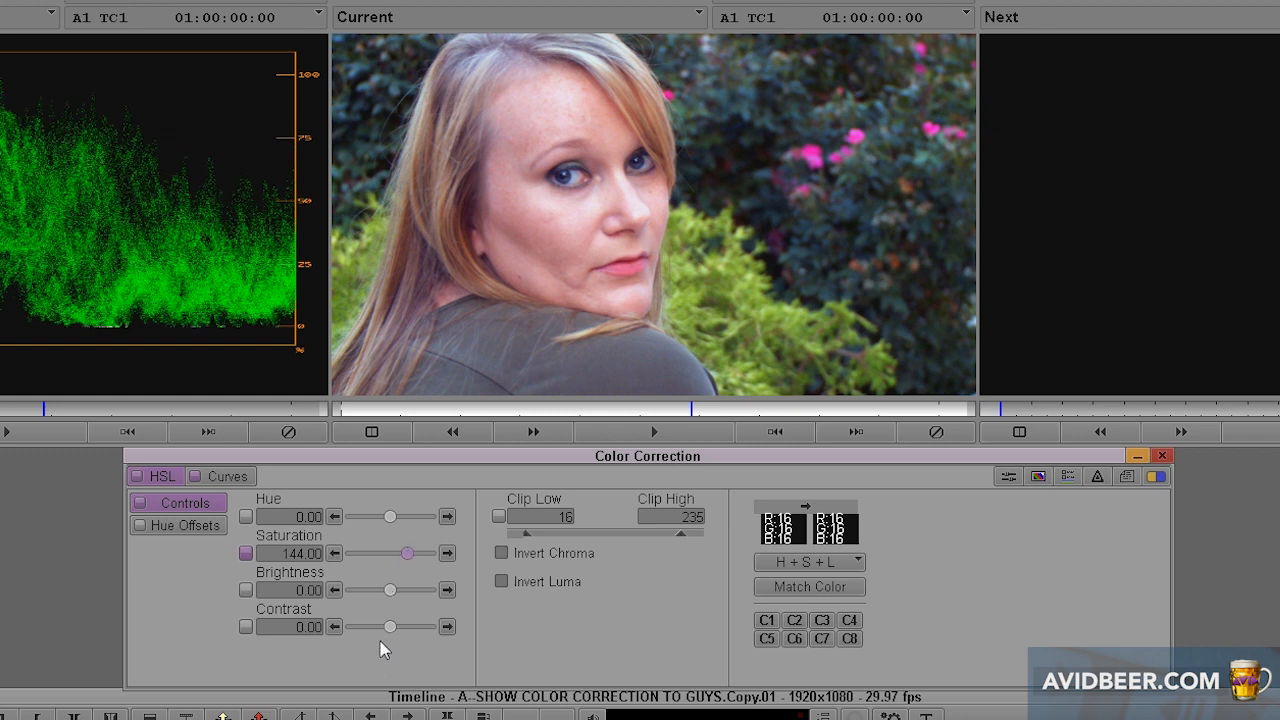
{"action": "left_click", "coordinate": [390, 626]}
{"action": "left_click_drag", "start_coordinate": [390, 626], "coordinate": [390, 623]}
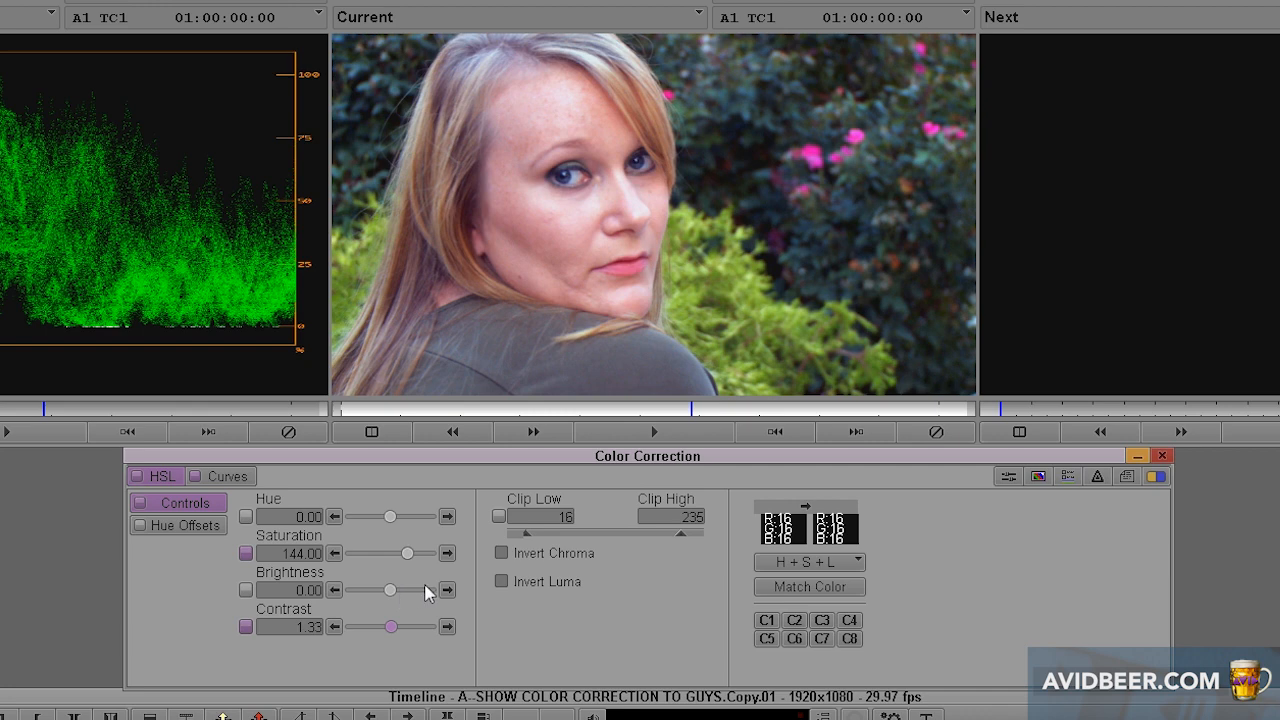
{"action": "left_click_drag", "start_coordinate": [389, 592], "coordinate": [387, 592]}
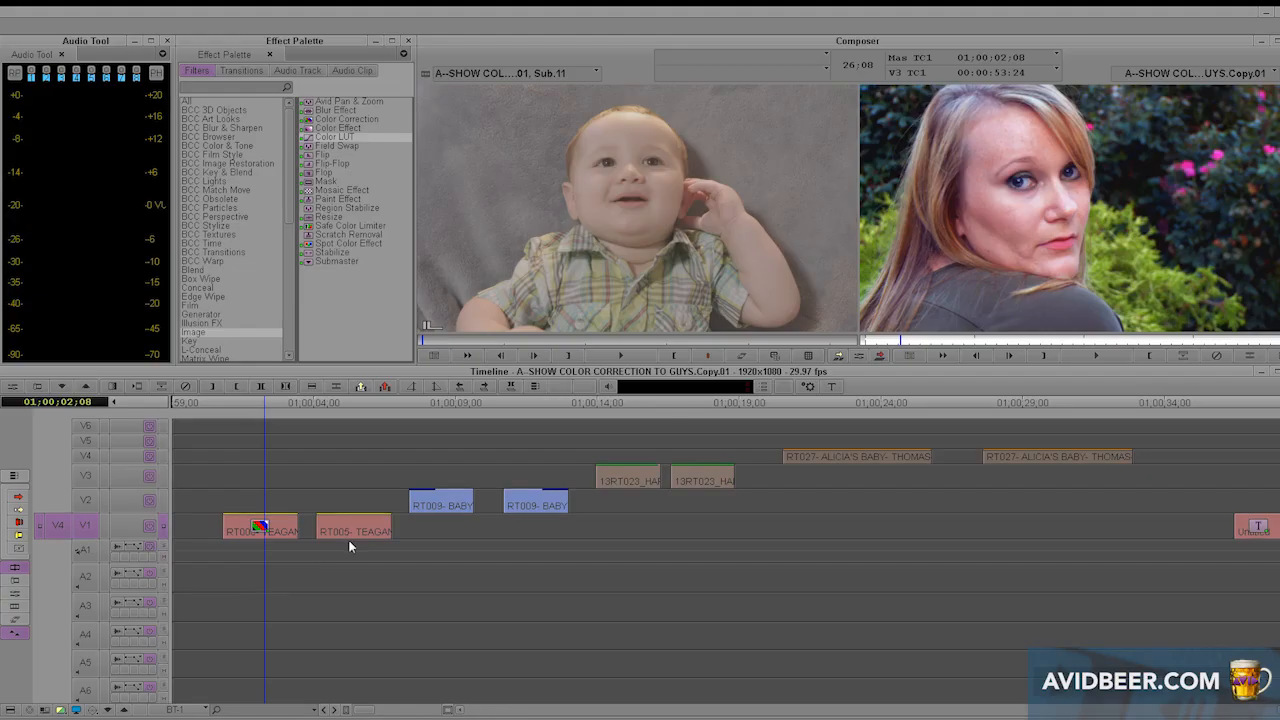
Match-frame the uncorrected shot of the woman into the source monitor and compare it with the corrected clip
{"action": "left_click", "coordinate": [349, 540]}
{"action": "key", "text": "n"}
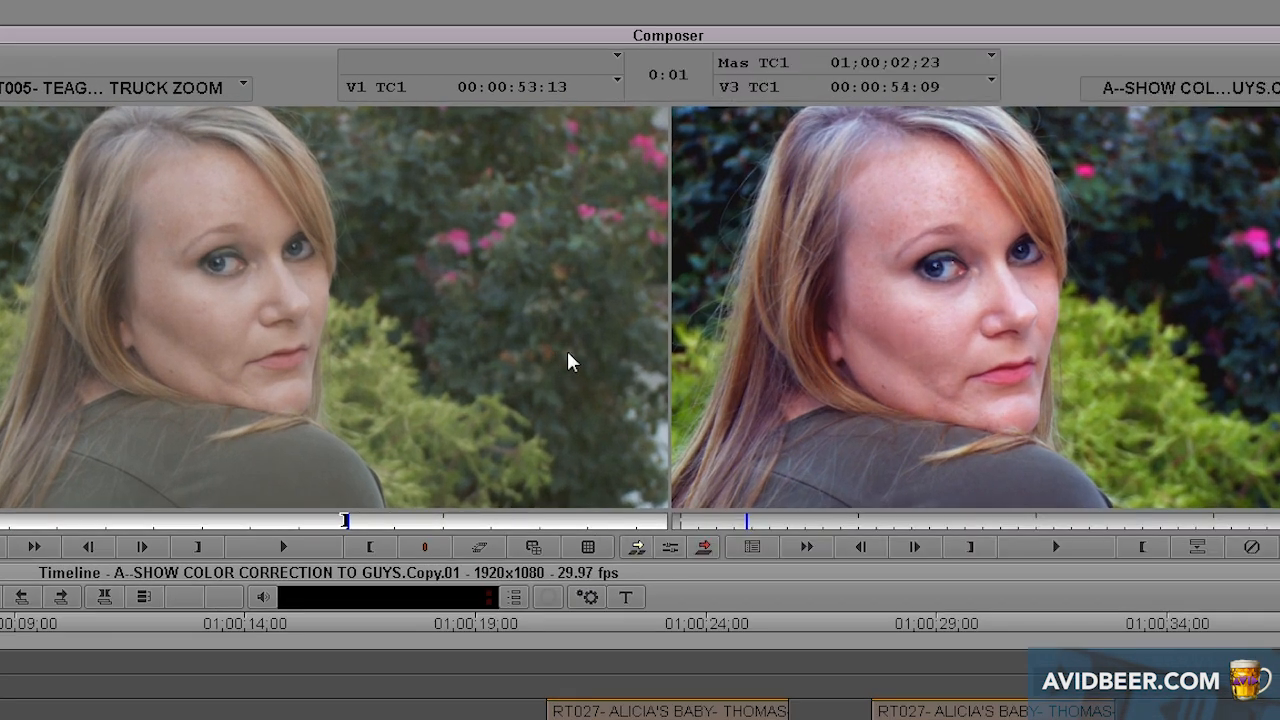
{"action": "left_click", "coordinate": [402, 300]}
{"action": "left_click", "coordinate": [838, 313]}
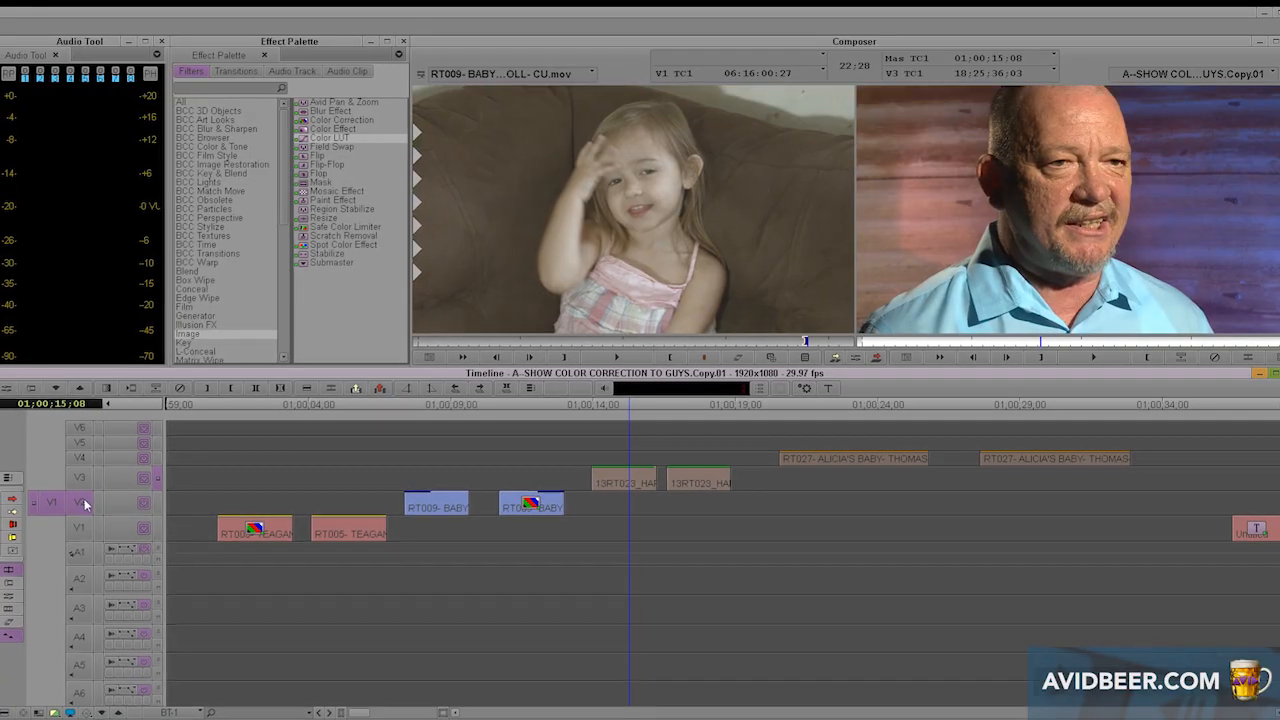
Make V3 the active track instead of V2 and match-frame the man's original interview shot into the source monitor
{"action": "left_click", "coordinate": [85, 503]}
{"action": "left_click", "coordinate": [86, 480]}
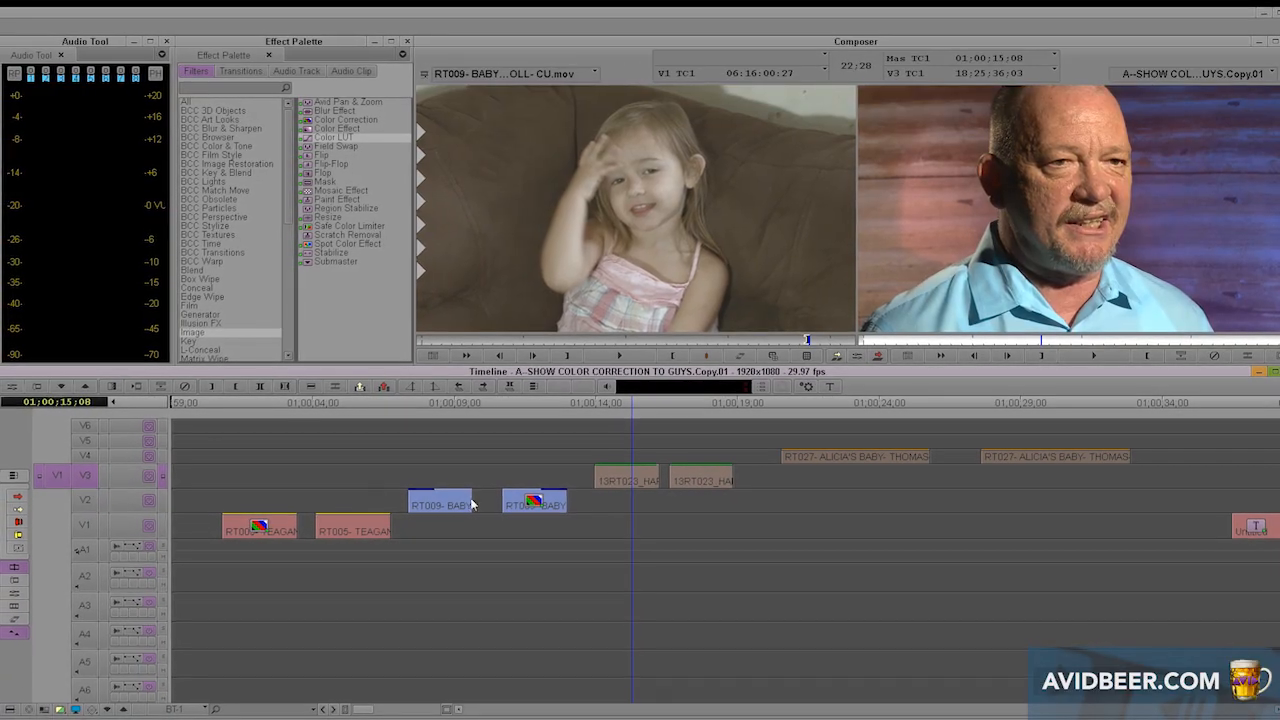
{"action": "key", "text": "n"}
Open the second V3 interview clip in Color Correction and apply Auto Balance and Auto Contrast from the curves
{"action": "left_click", "coordinate": [690, 486]}
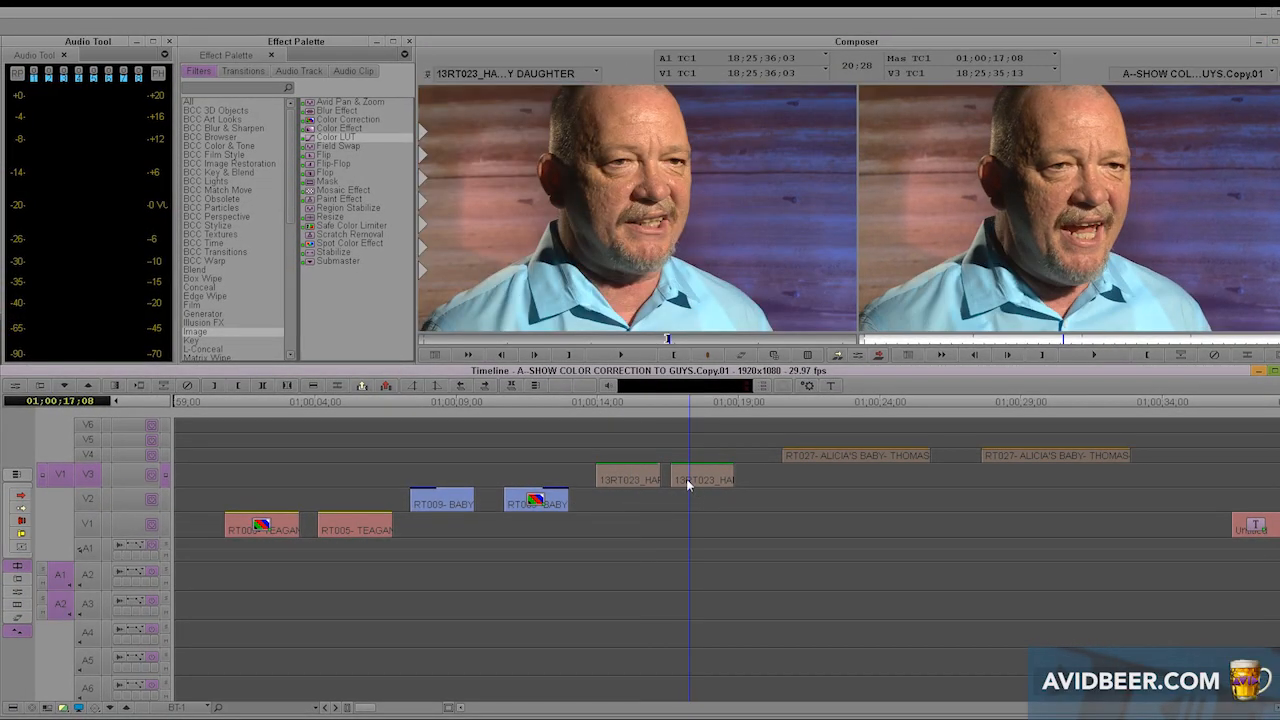
{"action": "key", "text": "shift+ctrl+2"}
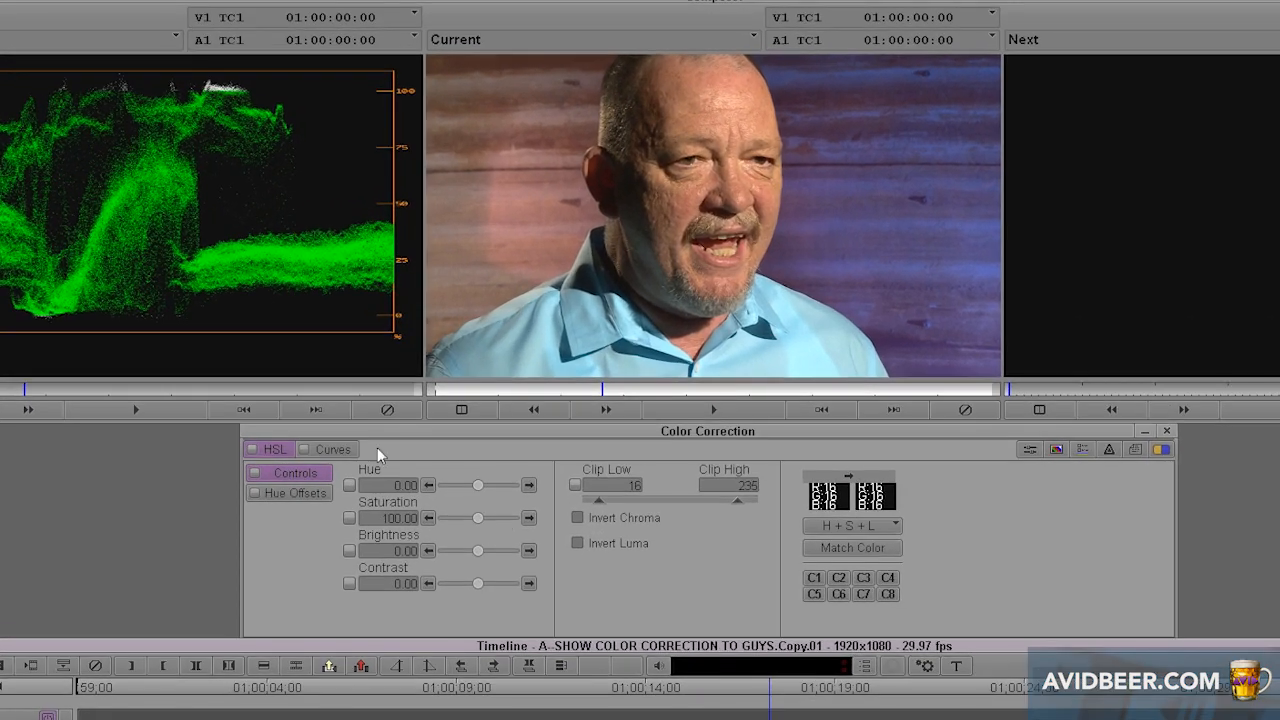
{"action": "left_click", "coordinate": [364, 380]}
{"action": "left_click", "coordinate": [1115, 618]}
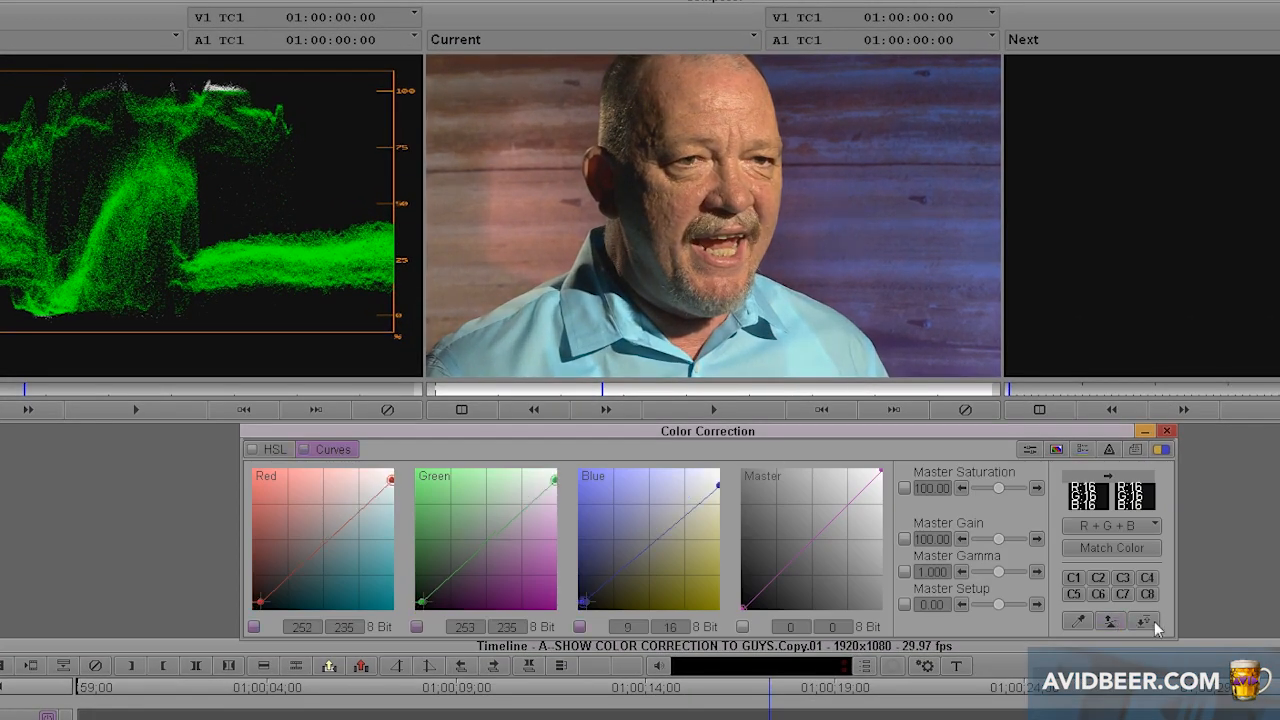
{"action": "left_click", "coordinate": [1153, 621]}
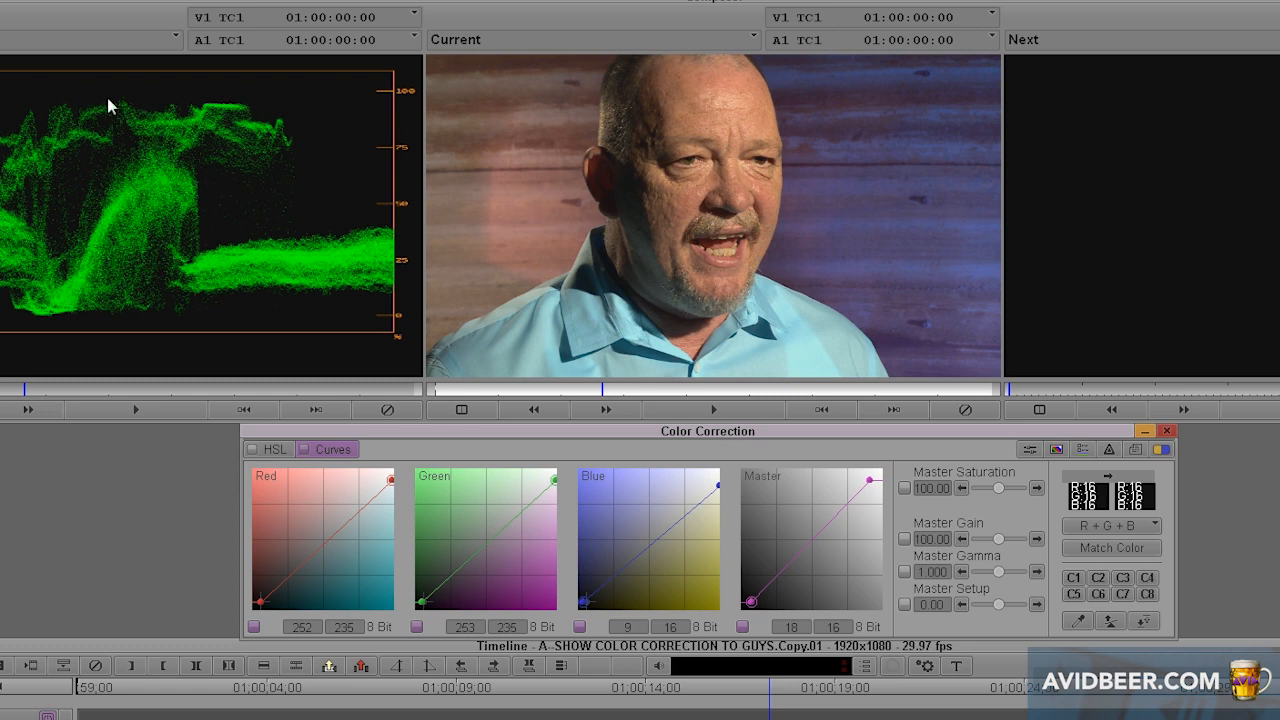
Raise the master curve's highlight point to 236/247 and add a green curve midpoint at about 139/123
{"action": "left_click", "coordinate": [869, 479]}
{"action": "left_click_drag", "start_coordinate": [869, 478], "coordinate": [873, 480]}
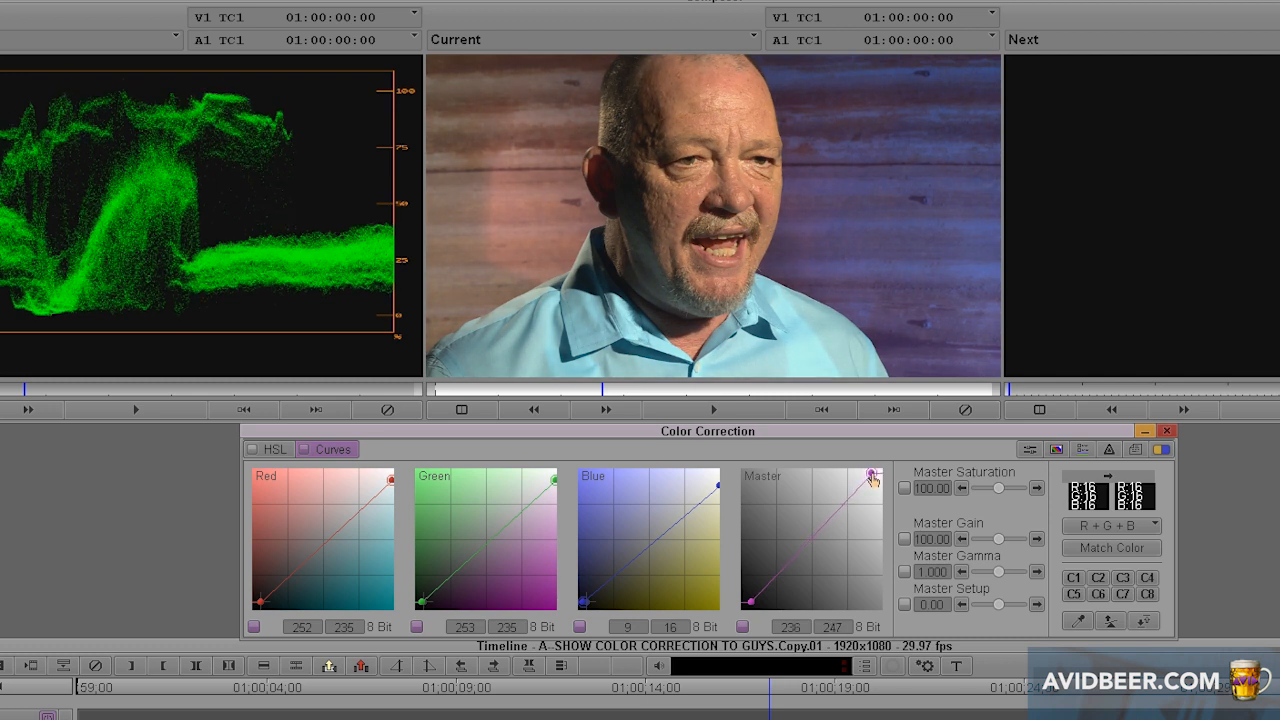
{"action": "left_click", "coordinate": [283, 450]}
{"action": "left_click", "coordinate": [317, 448]}
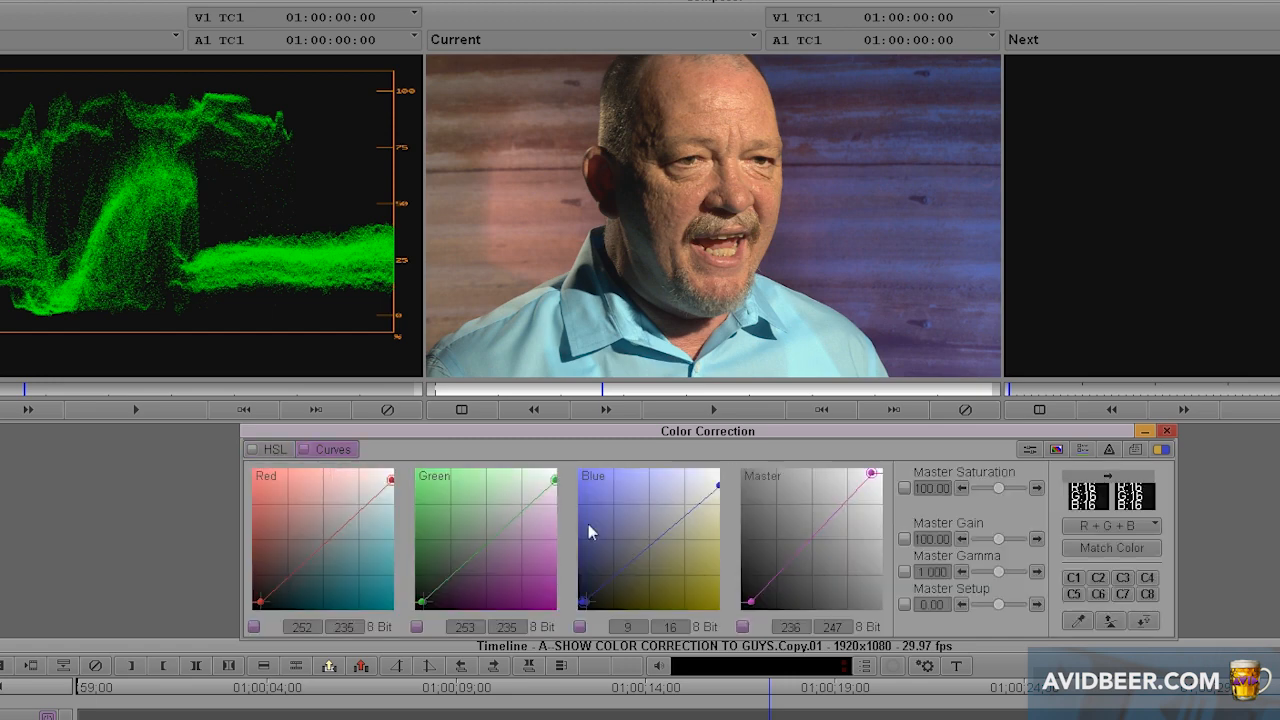
{"action": "left_click", "coordinate": [487, 540]}
{"action": "left_click_drag", "start_coordinate": [488, 546], "coordinate": [493, 549]}
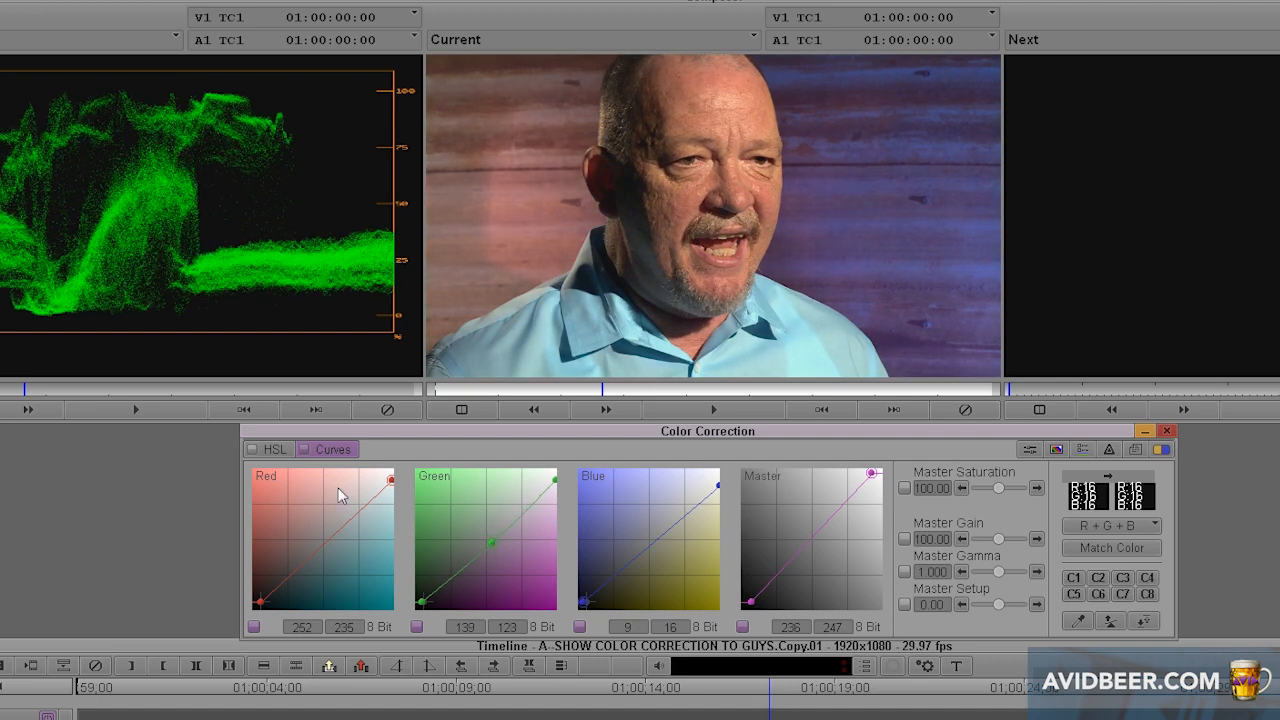
Raise the HSL contrast of the man's shot to about 9
{"action": "left_click", "coordinate": [283, 453]}
{"action": "left_click_drag", "start_coordinate": [479, 583], "coordinate": [481, 583]}
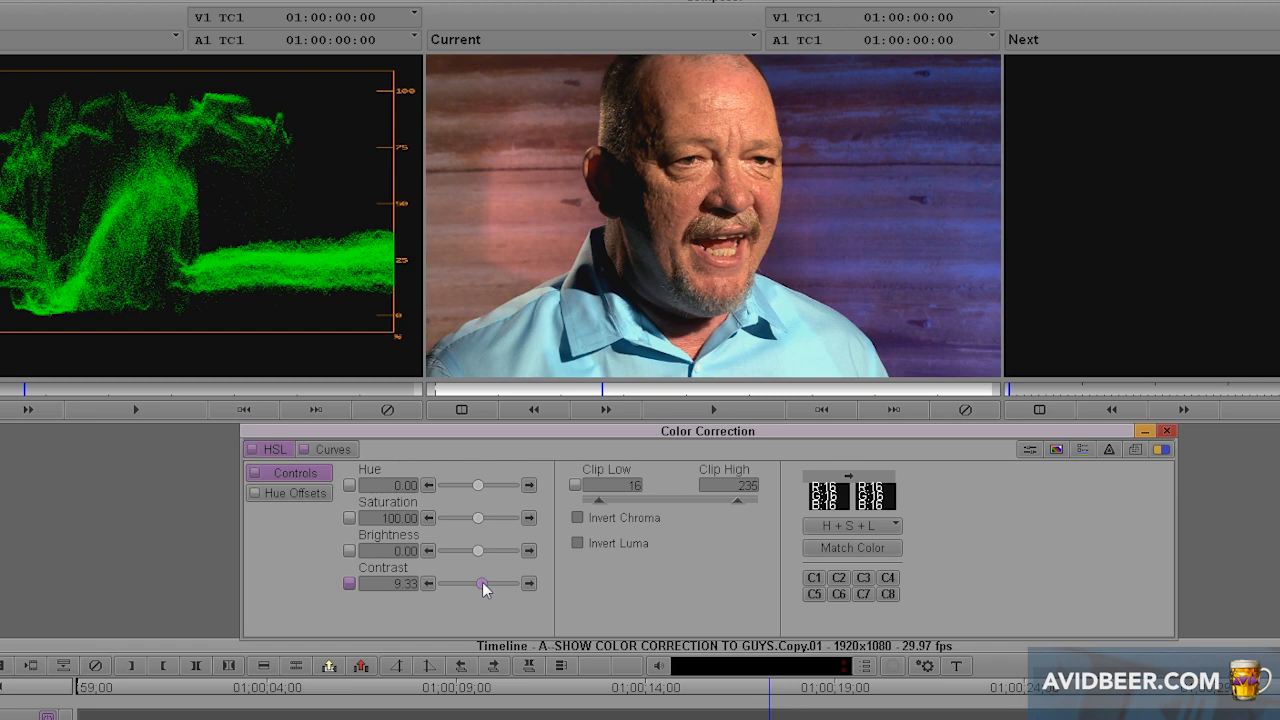
{"action": "left_click_drag", "start_coordinate": [481, 582], "coordinate": [483, 582]}
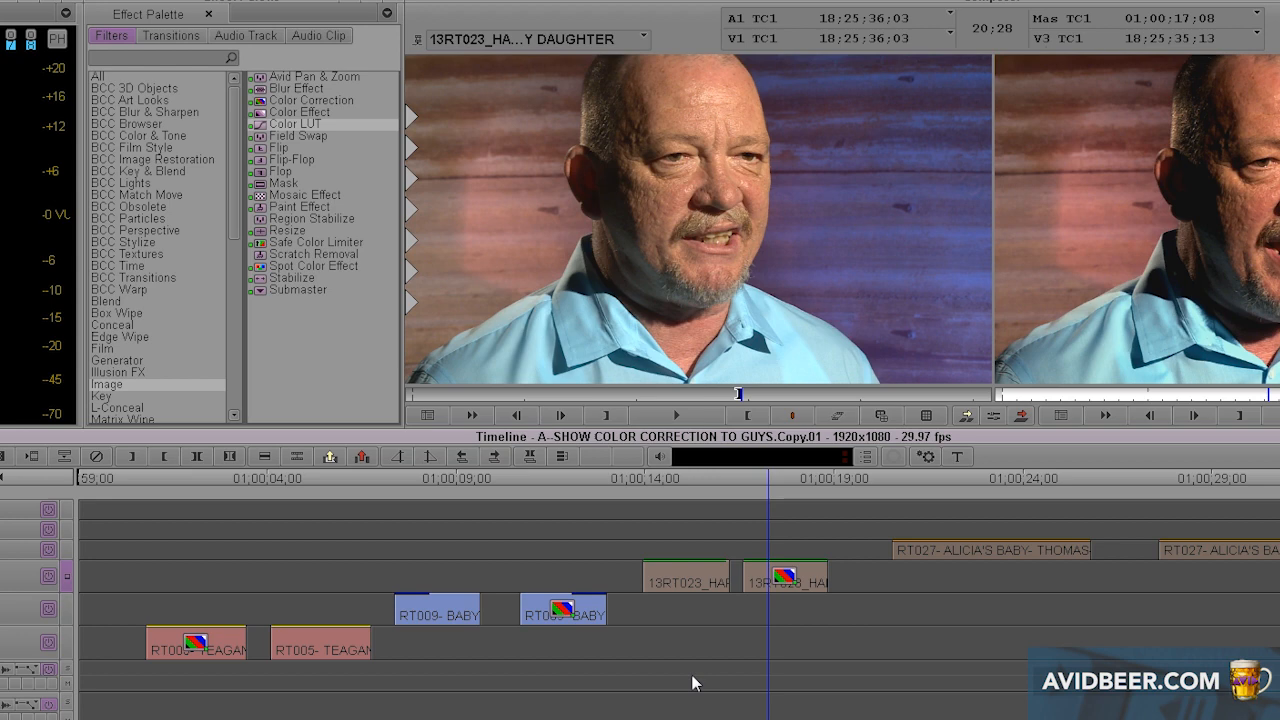
Compare the man's original interview shot in the source monitor with the color-corrected clip in the sequence
{"action": "left_click", "coordinate": [692, 676]}
{"action": "left_click", "coordinate": [731, 394]}
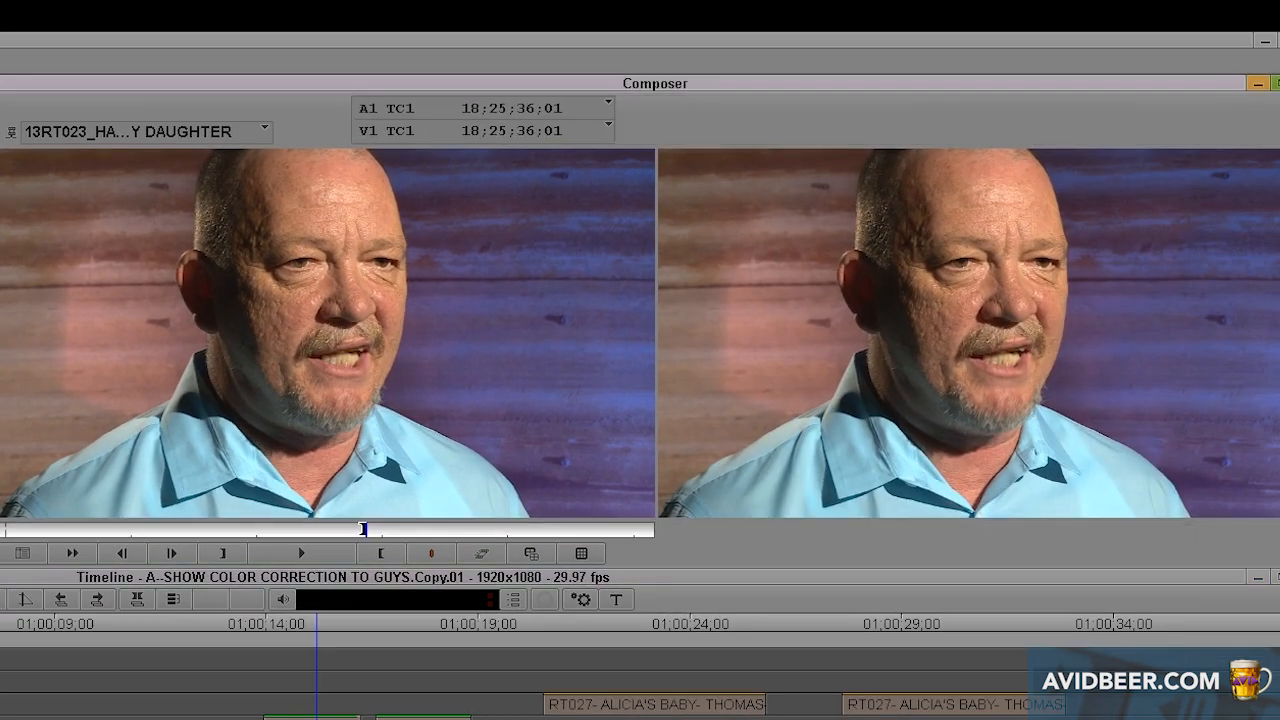
{"action": "left_click", "coordinate": [773, 640]}
{"action": "left_click", "coordinate": [817, 422]}
{"action": "left_click", "coordinate": [527, 380]}
{"action": "left_click", "coordinate": [950, 317]}
{"action": "left_click", "coordinate": [603, 347]}
{"action": "left_click", "coordinate": [973, 381]}
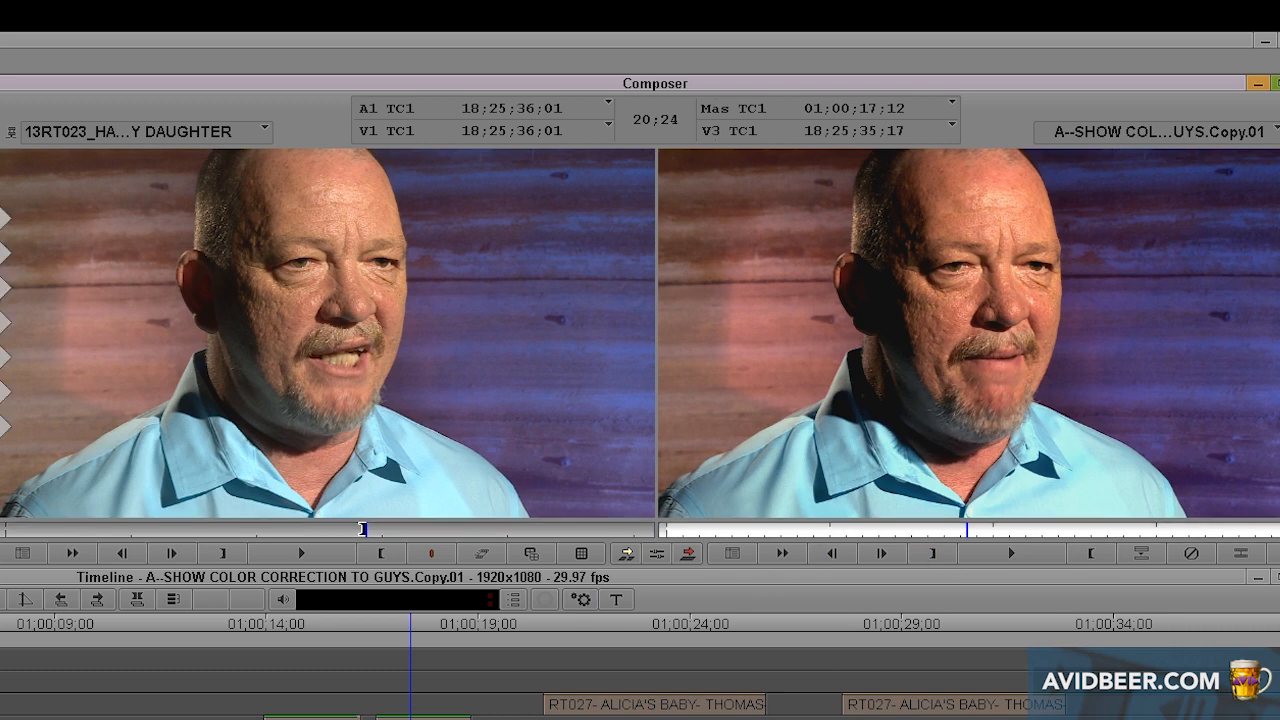
Open the first baby clip on V4 in Color Correction and apply Auto Balance and Auto Contrast from the curves
{"action": "left_click", "coordinate": [629, 712]}
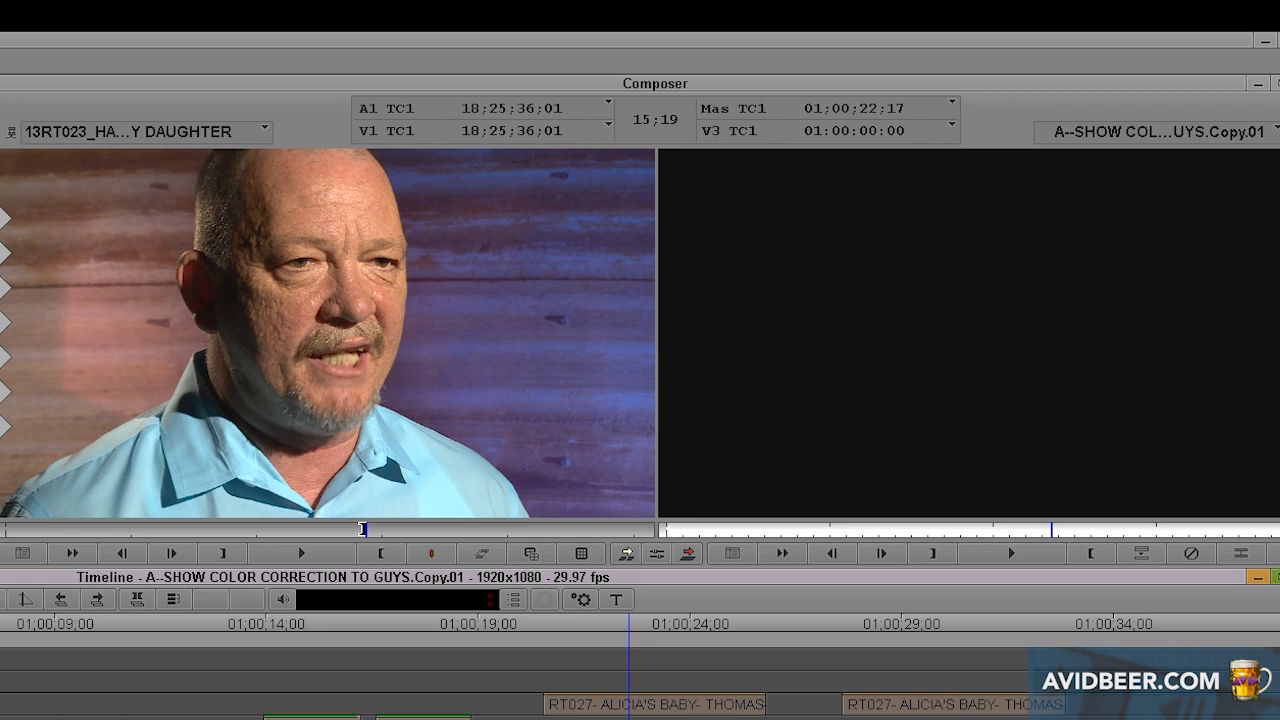
{"action": "left_click", "coordinate": [585, 714]}
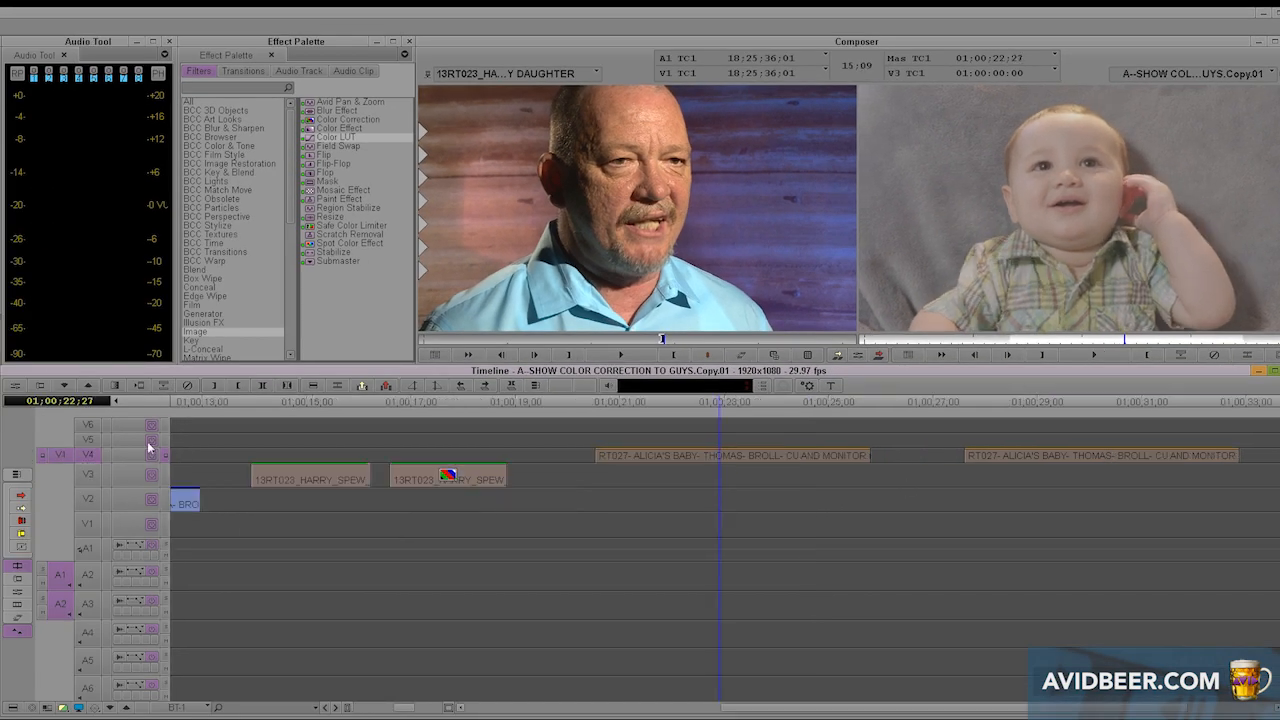
{"action": "key", "text": "shift+F8"}
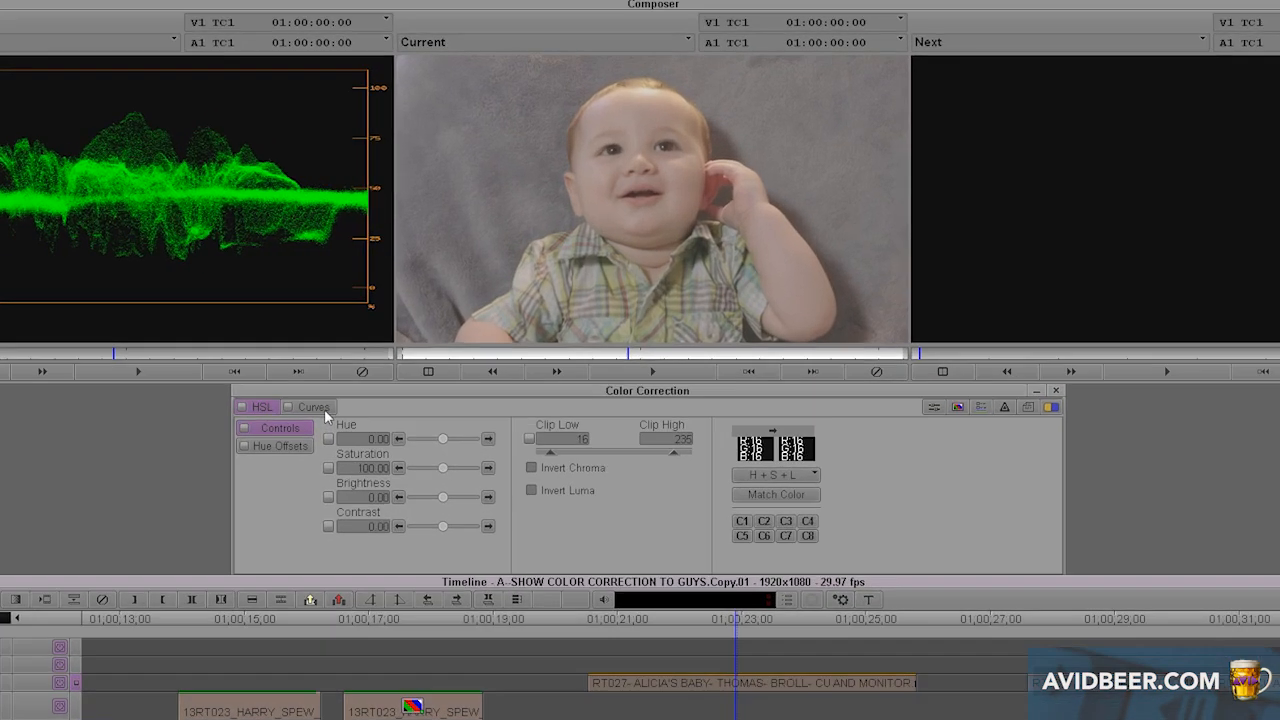
{"action": "left_click", "coordinate": [362, 380]}
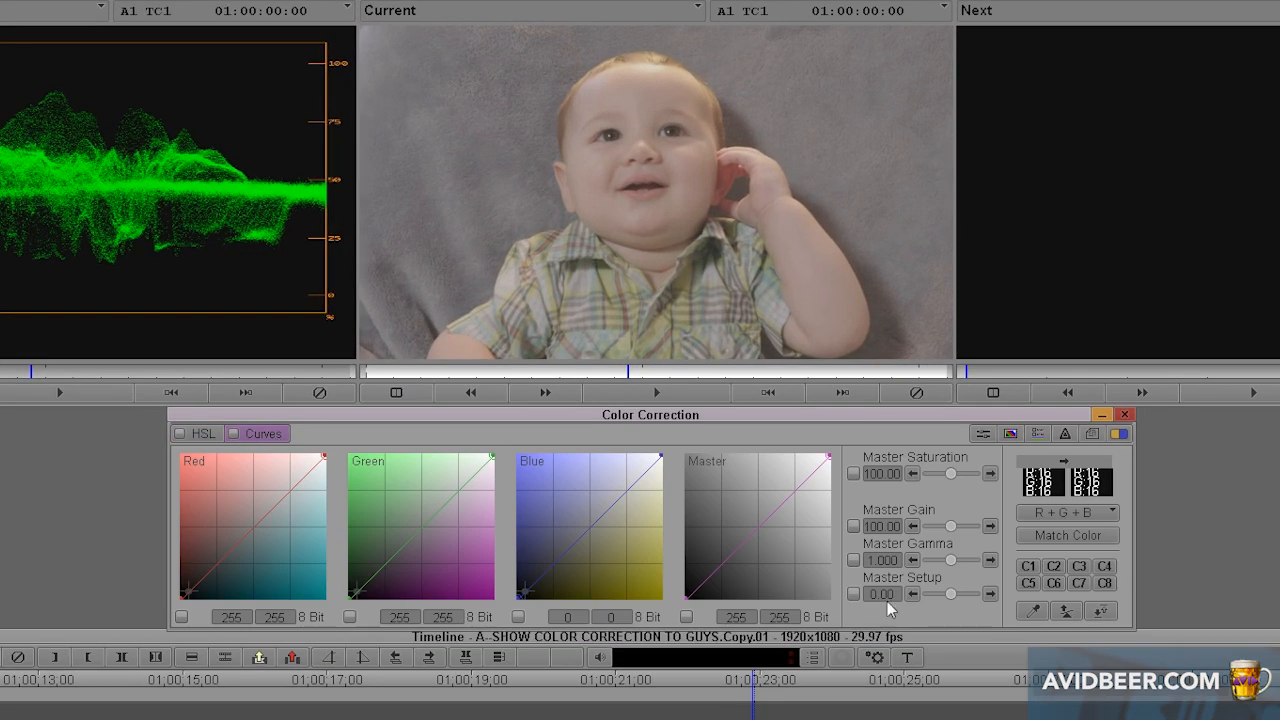
{"action": "left_click", "coordinate": [1066, 611]}
{"action": "left_click", "coordinate": [1101, 611]}
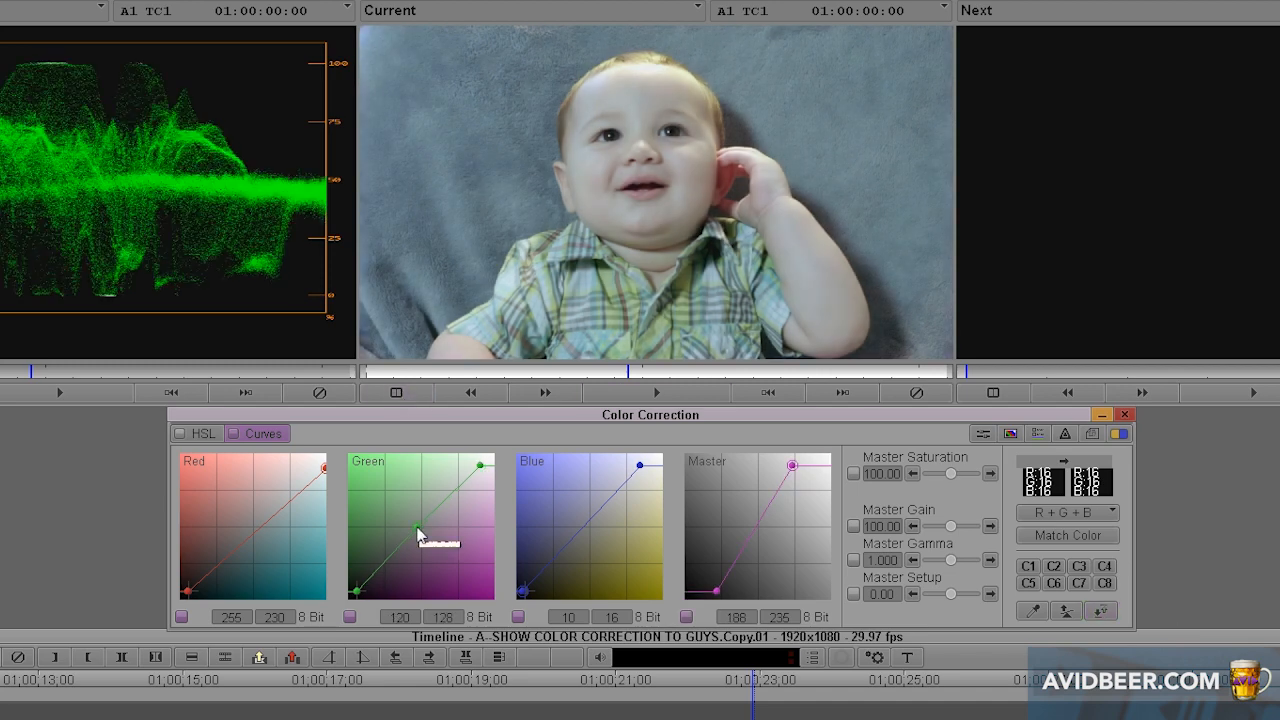
Add a midpoint to the green curve and move it to about 139/131 to remove the baby shot's green cast
{"action": "left_click", "coordinate": [418, 531]}
{"action": "left_click_drag", "start_coordinate": [420, 537], "coordinate": [427, 532]}
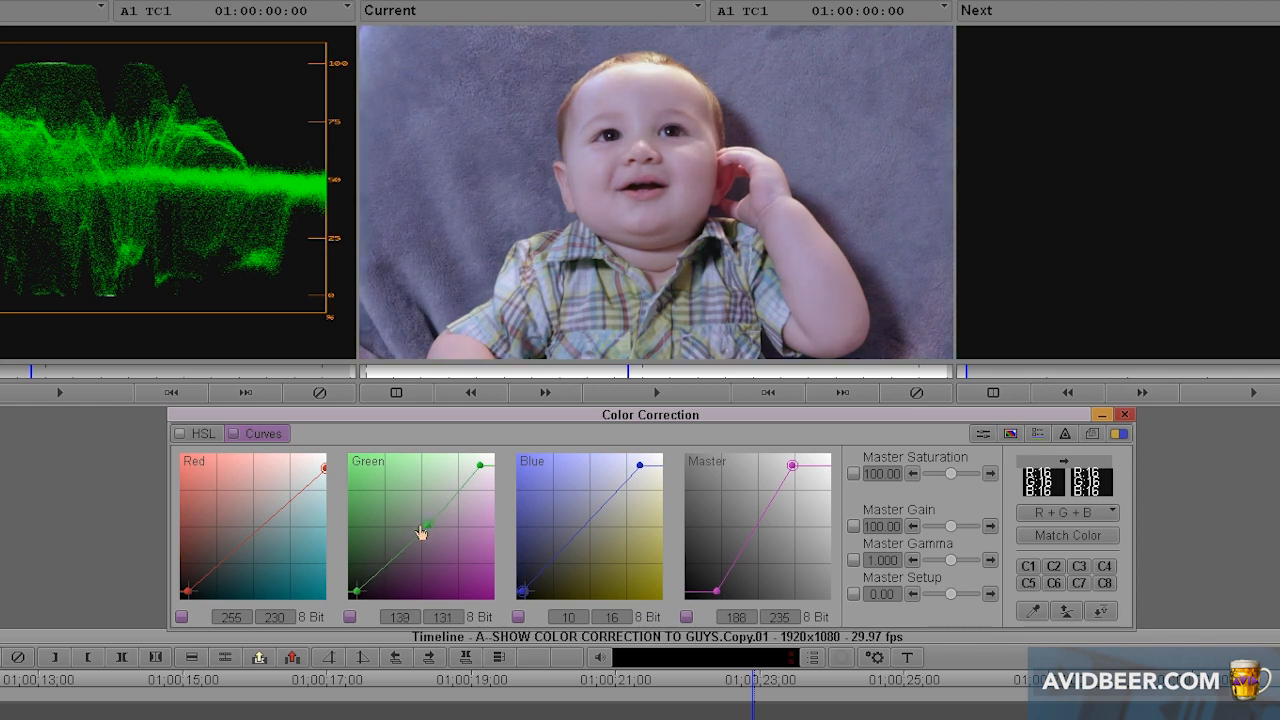
Set the baby shot's HSL saturation to 152 and raise its contrast slightly
{"action": "left_click", "coordinate": [207, 434]}
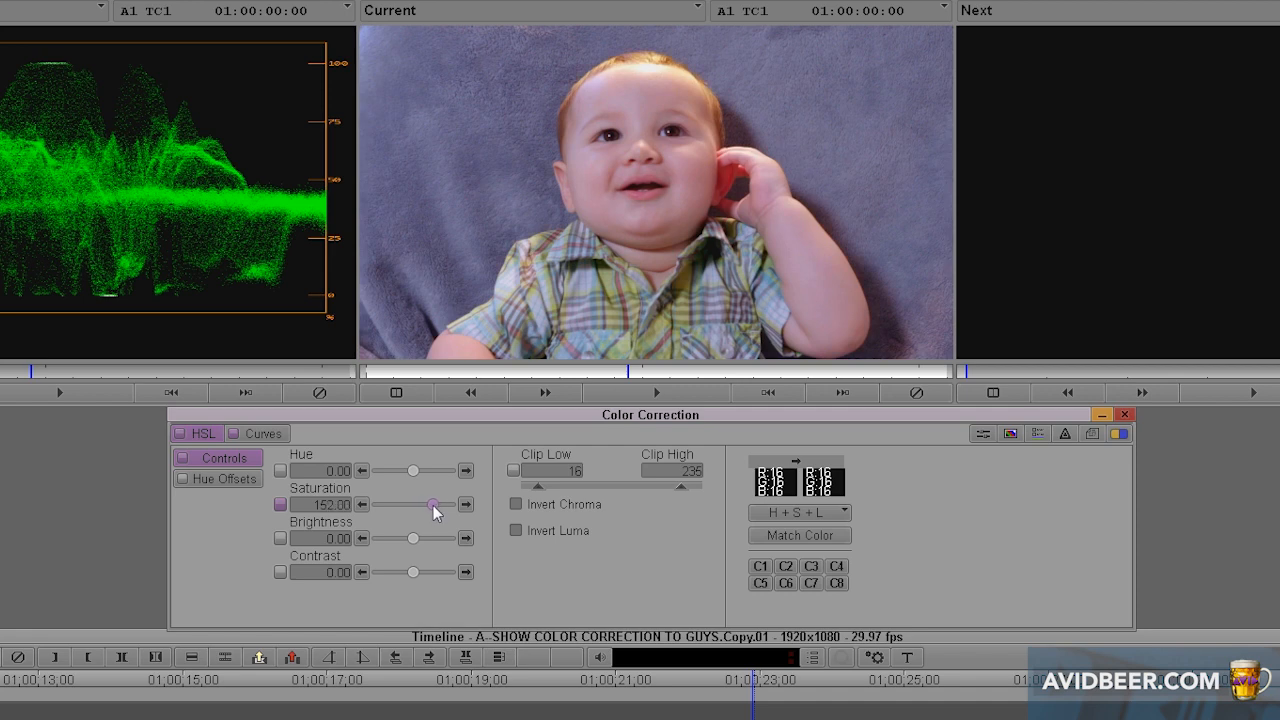
{"action": "mouse_move", "coordinate": [412, 571]}
{"action": "left_mouse_down"}
{"action": "mouse_move", "coordinate": [446, 572]}
{"action": "mouse_move", "coordinate": [419, 573]}
{"action": "left_mouse_up"}
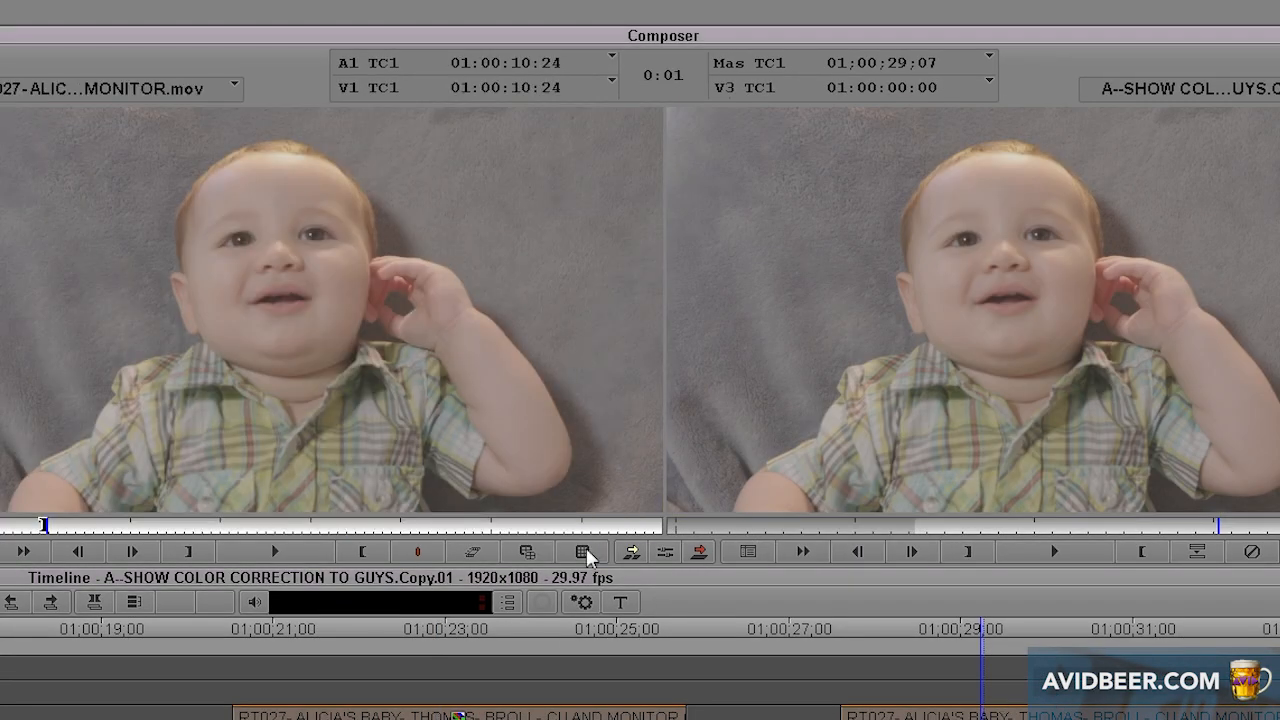
Return to the corrected baby clip and compare it with the uncorrected shot in the source monitor
{"action": "left_click", "coordinate": [490, 628]}
{"action": "left_click", "coordinate": [194, 241]}
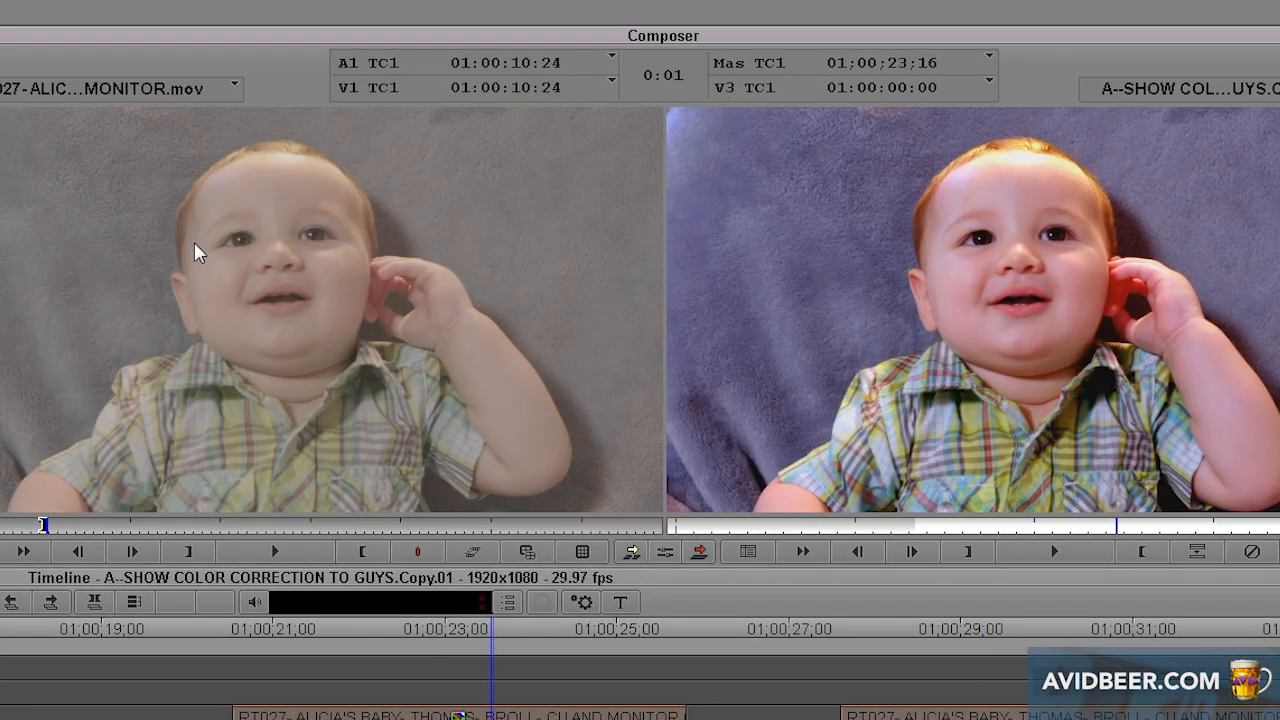
{"action": "left_click", "coordinate": [243, 363]}
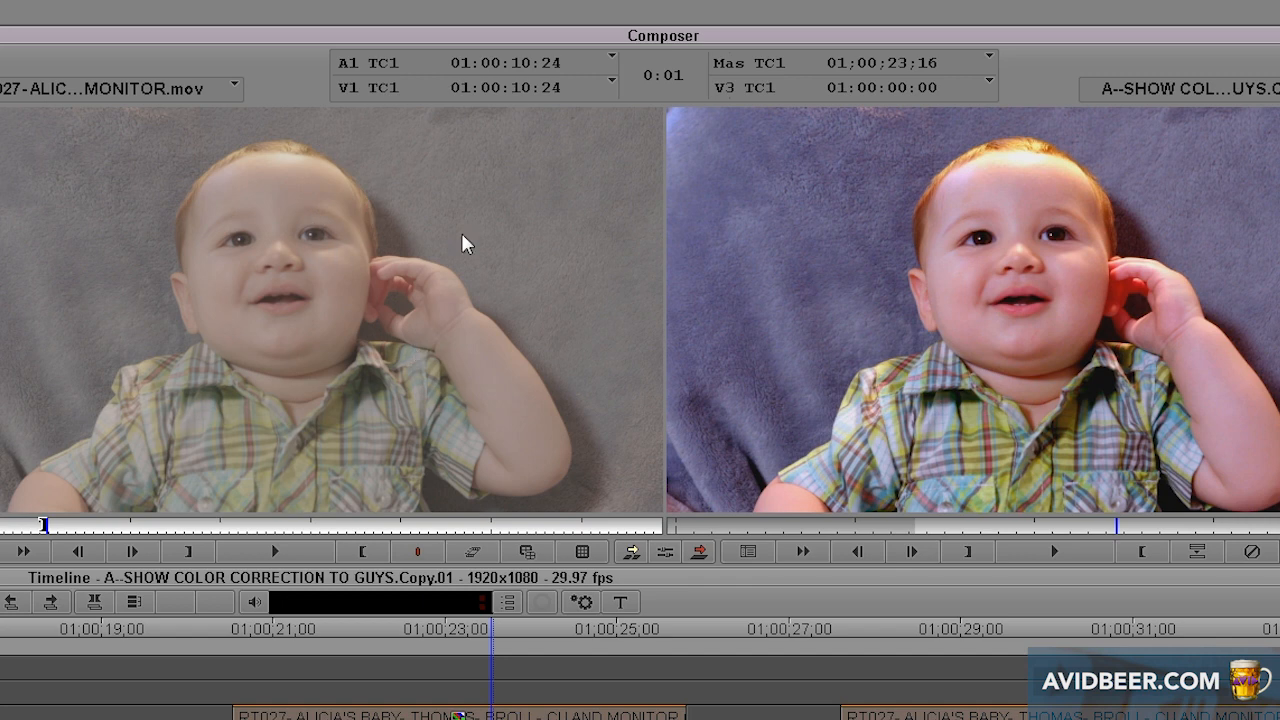
Open the second V2 clip, the girl on the couch, in Color Correction and apply Auto Balance and Auto Contrast from the curves
{"action": "left_click", "coordinate": [988, 327]}
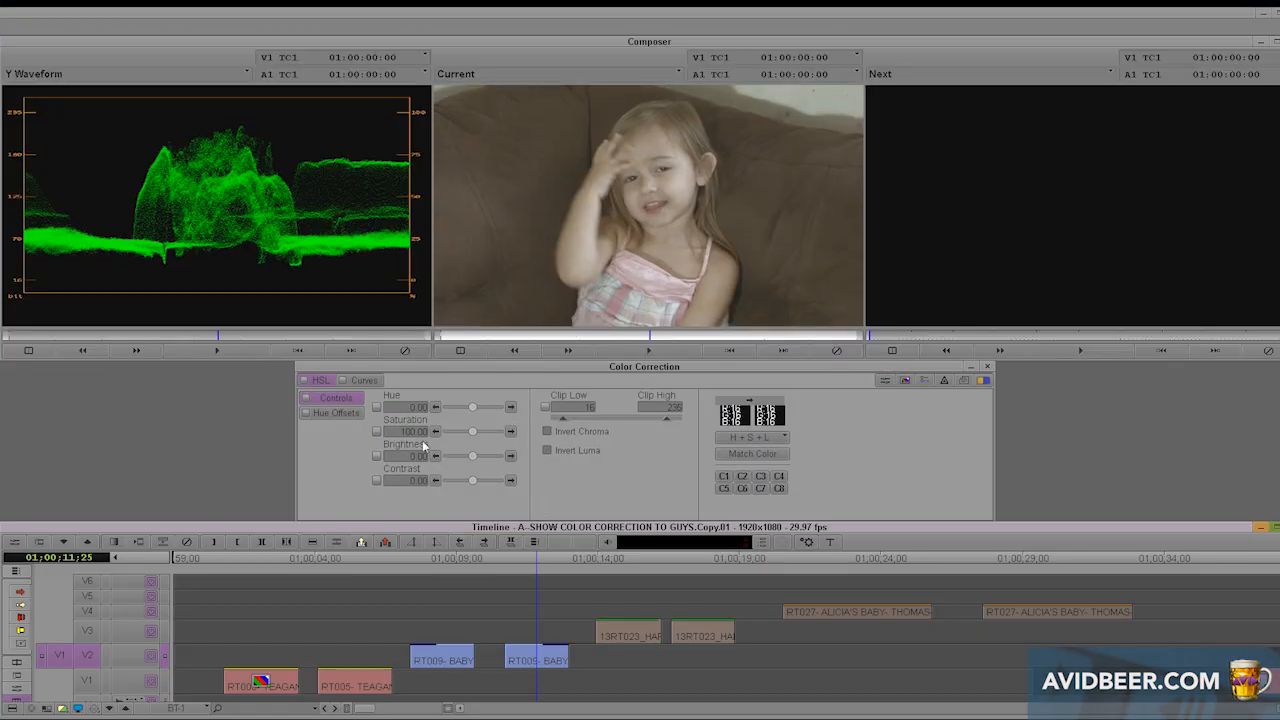
{"action": "left_click", "coordinate": [381, 382]}
{"action": "left_click", "coordinate": [974, 507]}
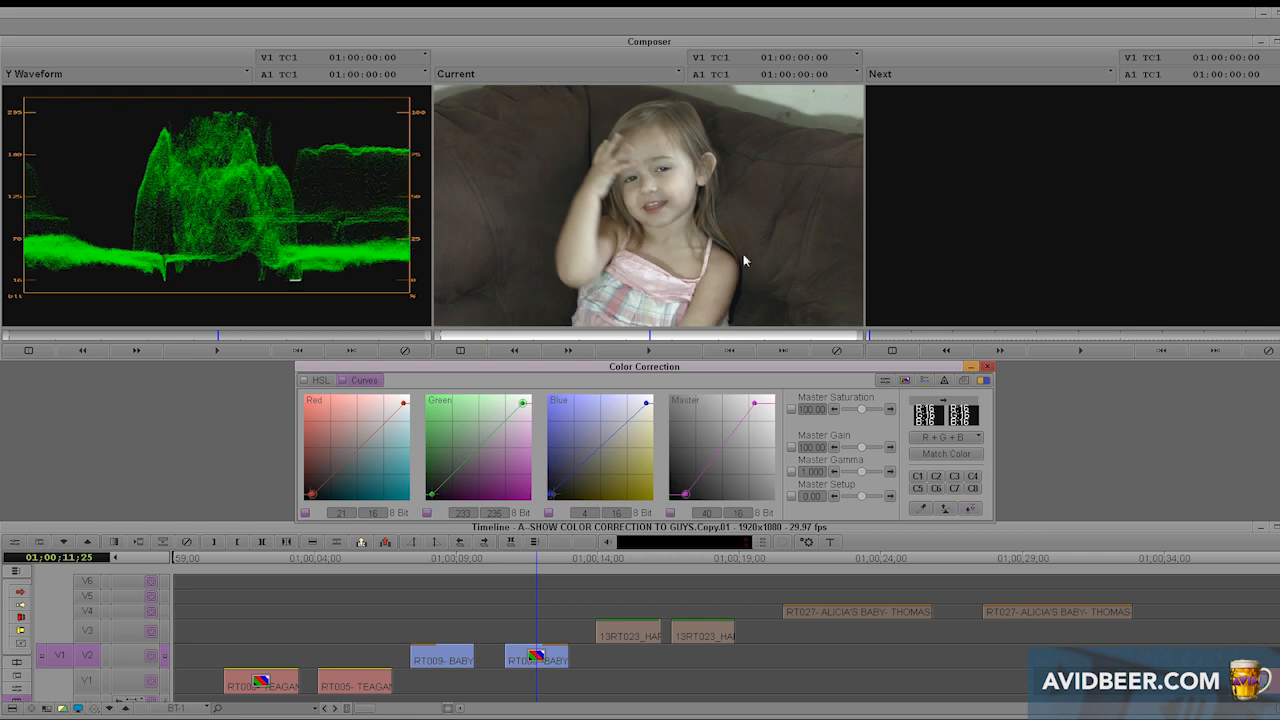
Add a midpoint to the green curve and lower it to about 136/115 to remove the couch shot's green cast
{"action": "left_click", "coordinate": [319, 381]}
{"action": "left_click", "coordinate": [366, 381]}
{"action": "left_click_drag", "start_coordinate": [479, 446], "coordinate": [482, 452]}
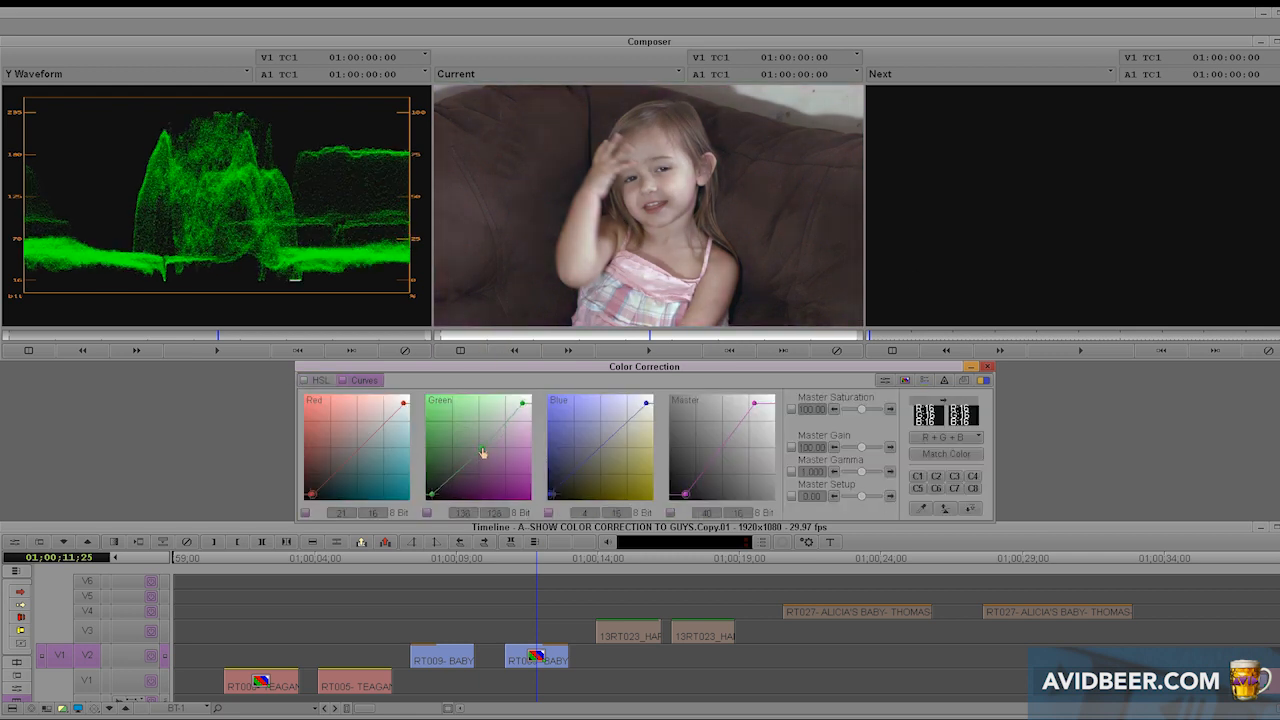
Raise the couch shot's HSL saturation to about 155 and increase its contrast slightly
{"action": "left_click", "coordinate": [320, 381]}
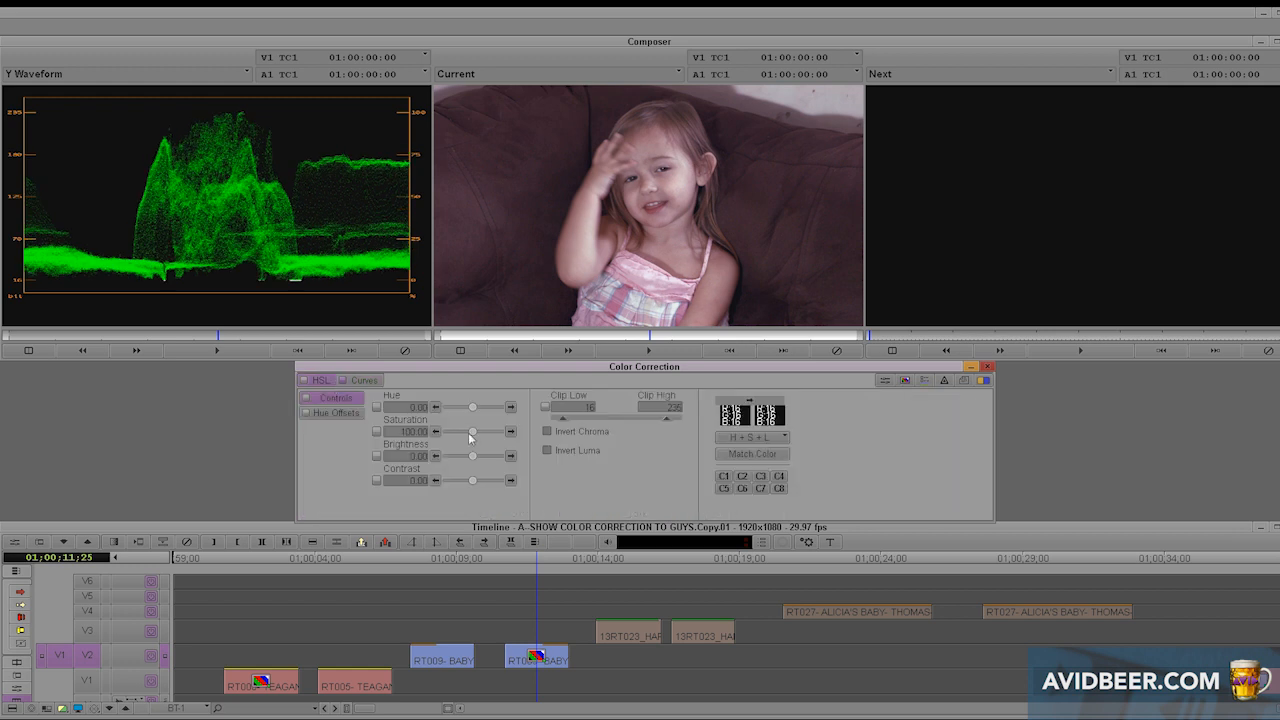
{"action": "left_click_drag", "start_coordinate": [472, 432], "coordinate": [488, 434]}
{"action": "left_click_drag", "start_coordinate": [473, 480], "coordinate": [475, 481]}
Raise the black point of the couch shot's master curve to about 39/34 to lift the shadows
{"action": "left_click", "coordinate": [366, 380]}
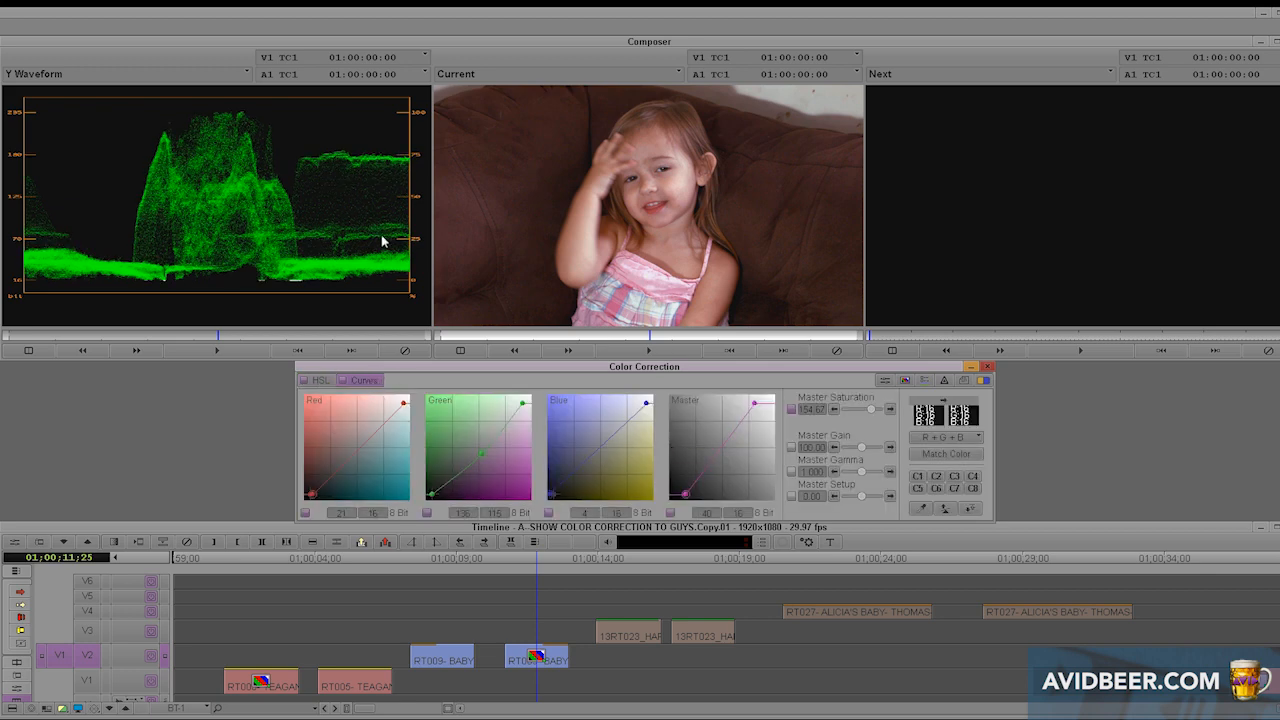
{"action": "left_click_drag", "start_coordinate": [686, 497], "coordinate": [686, 490]}
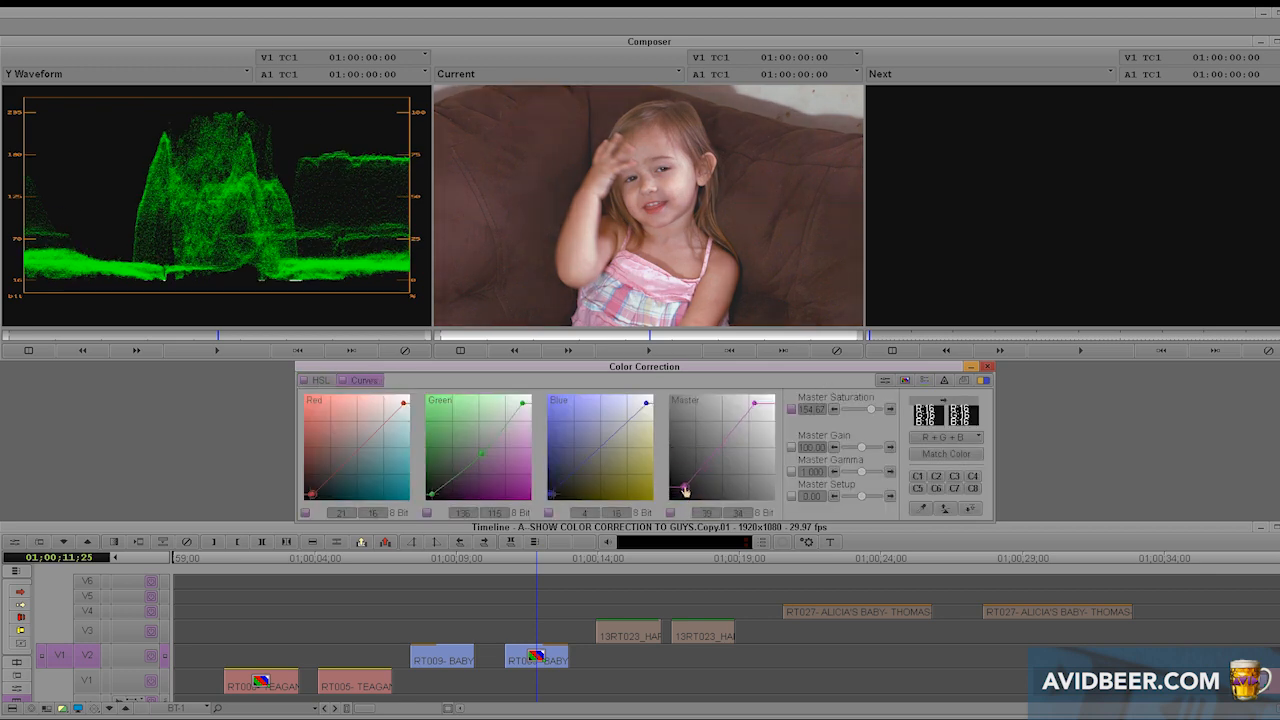